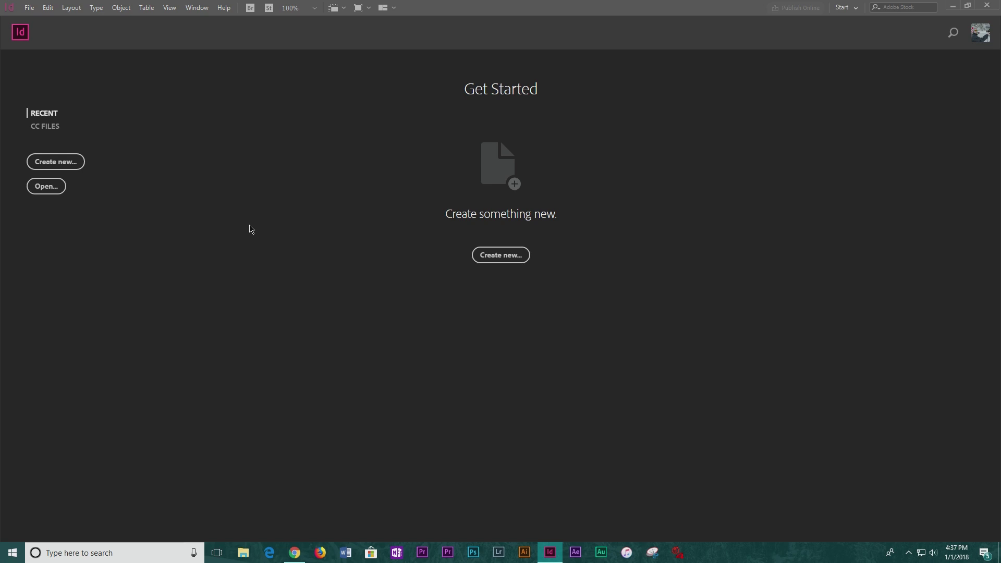
- Create a new Tabloid document, 66p0 by 102p0, keeping the units in picas
left_click(494, 258)
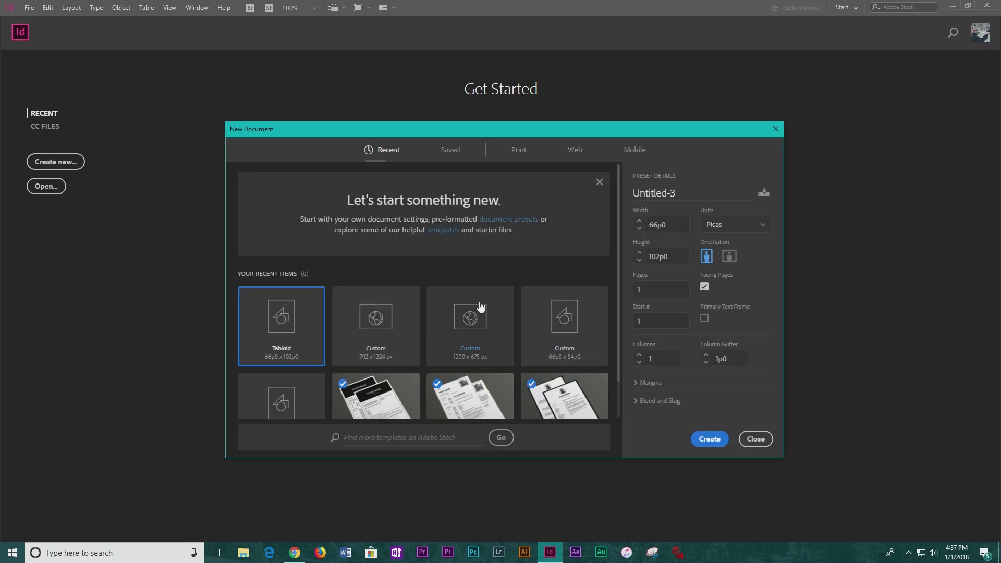
left_click(728, 228)
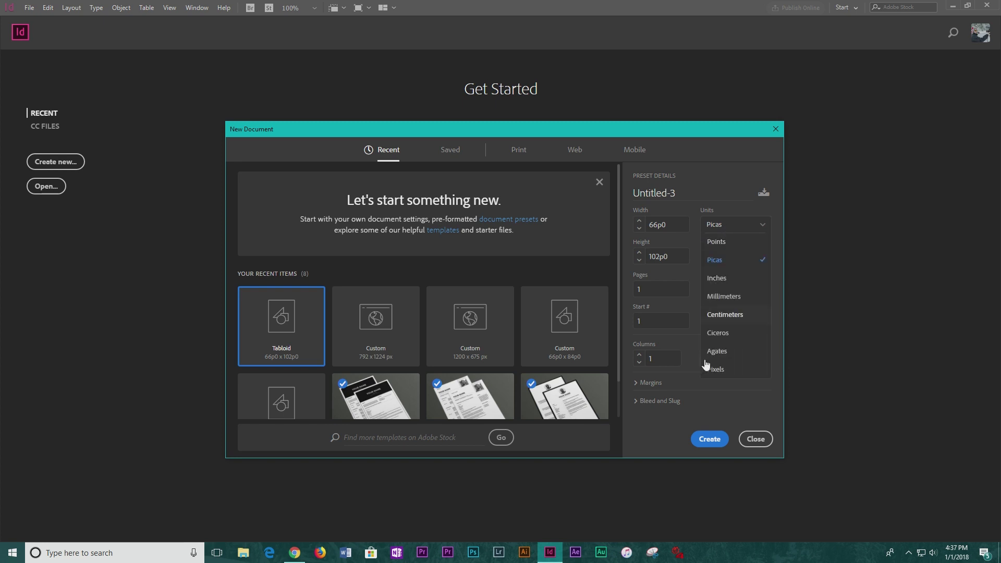
left_click(861, 231)
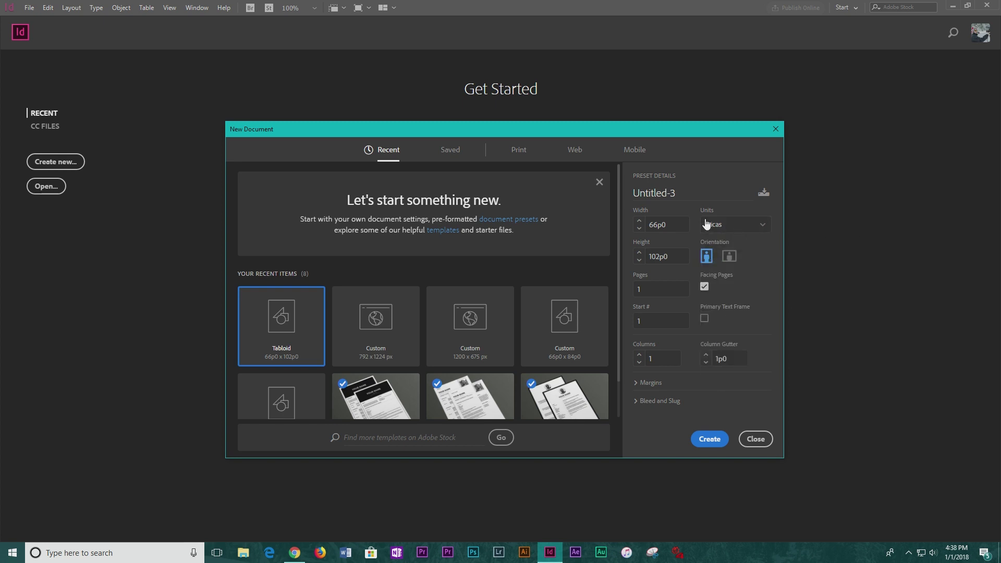
left_click(694, 437)
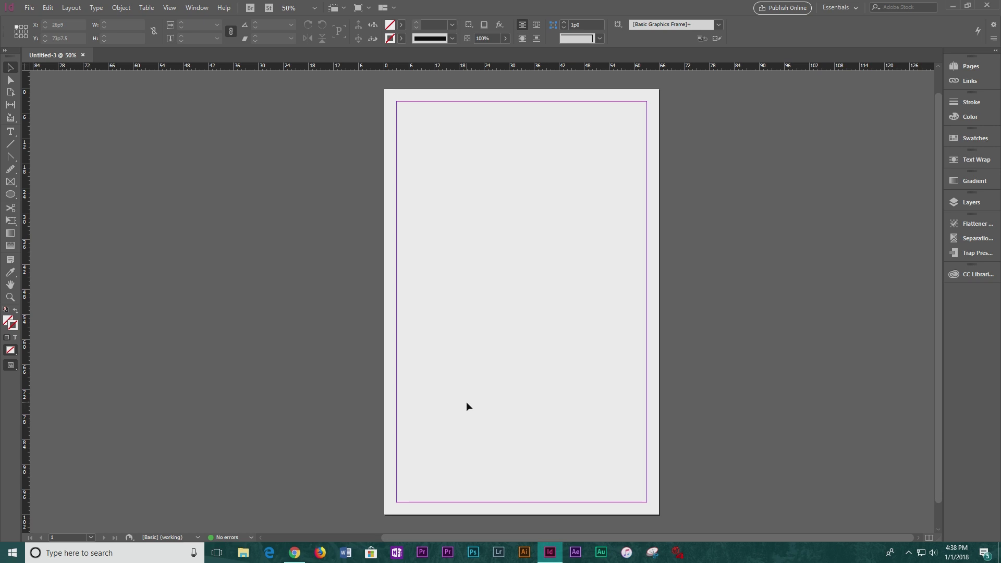
- Zoom the page view to 50% and select the Pen Tool from its flyout
key("ctrl+minus")
key("ctrl+equal")
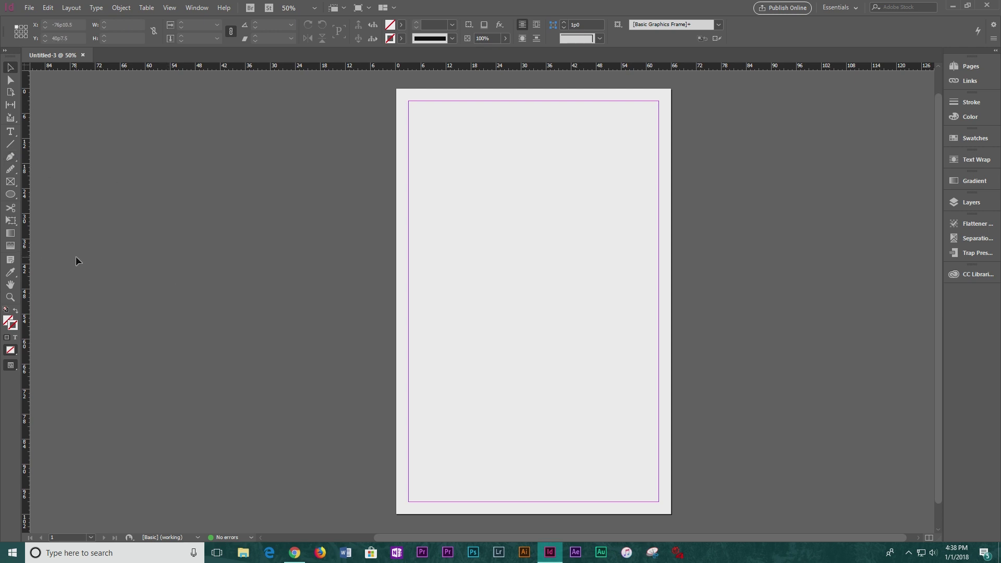
left_click(11, 157)
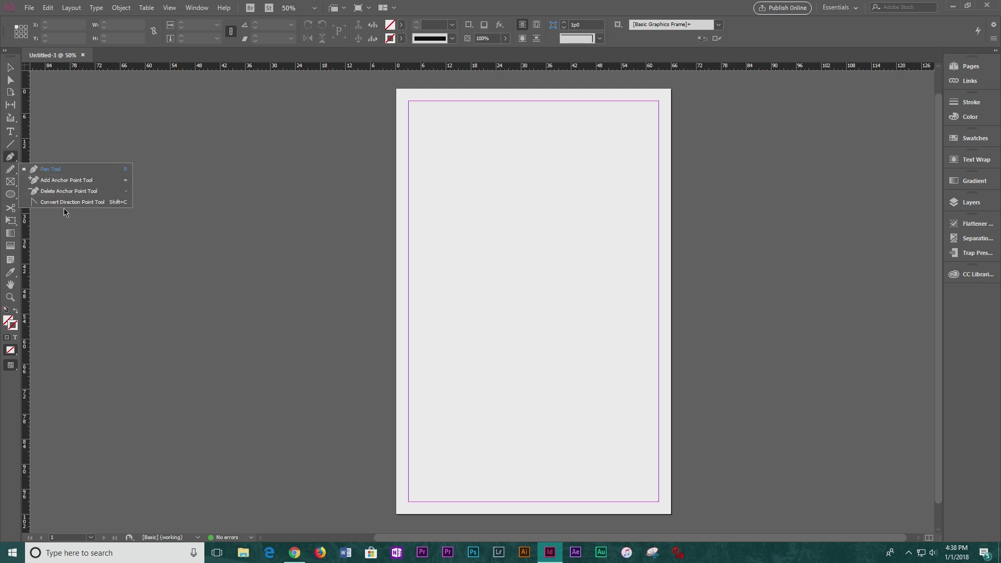
left_click(55, 201)
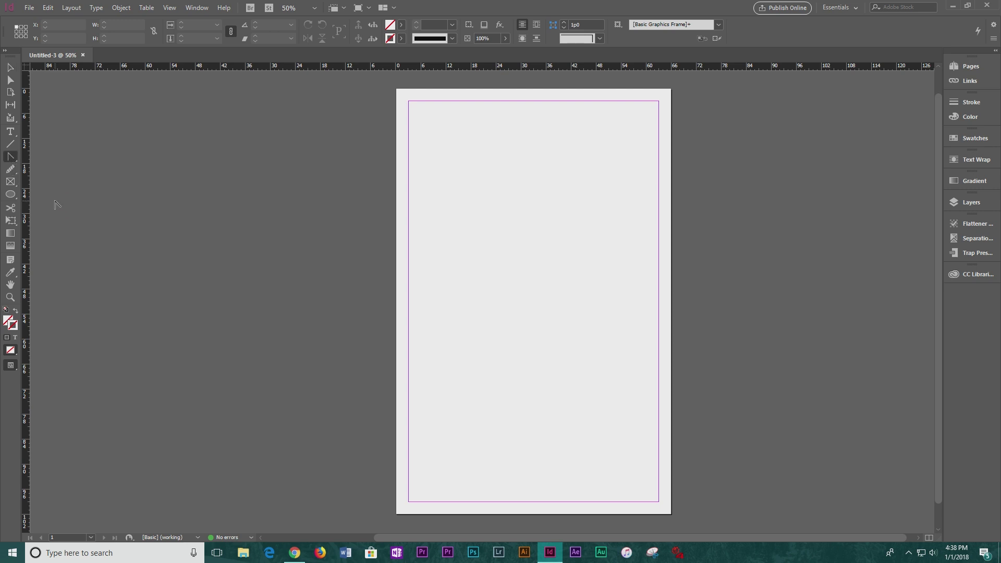
left_click(10, 157)
left_click(29, 180)
left_click(11, 157)
left_click(47, 169)
- Start the outline with corners at the left, top and right, and give it a 1 pt black stroke
left_click(433, 264)
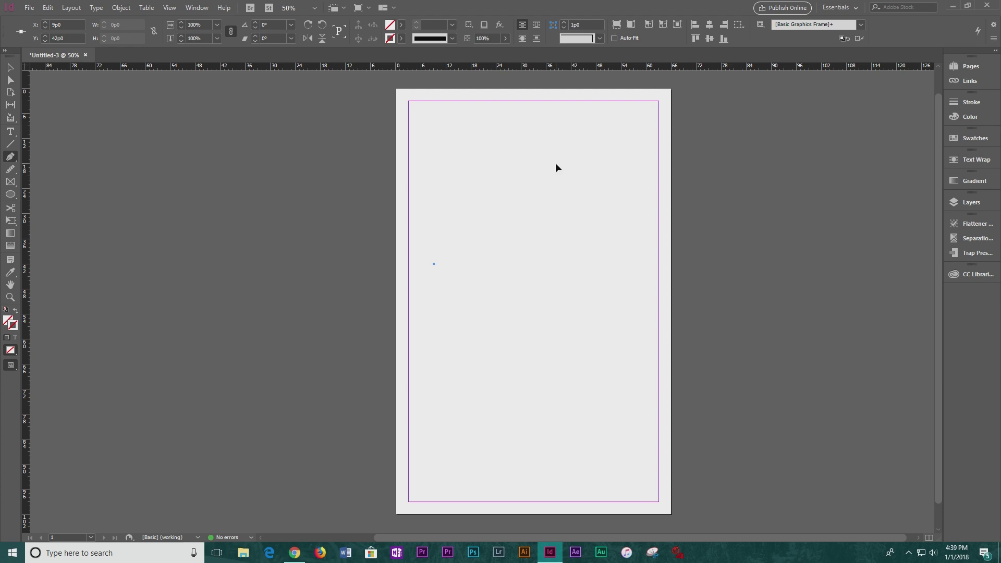
left_click(557, 165)
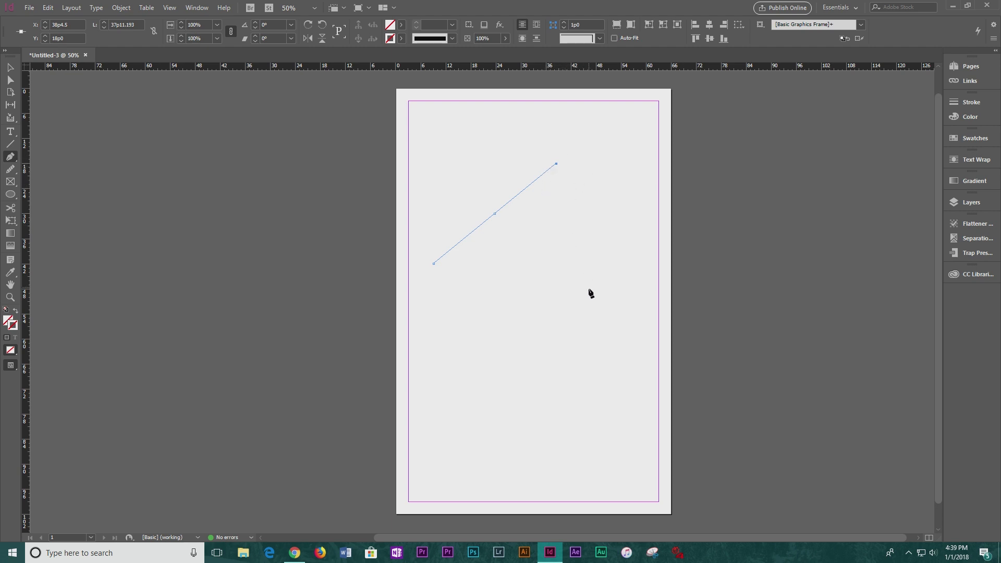
left_click(619, 230)
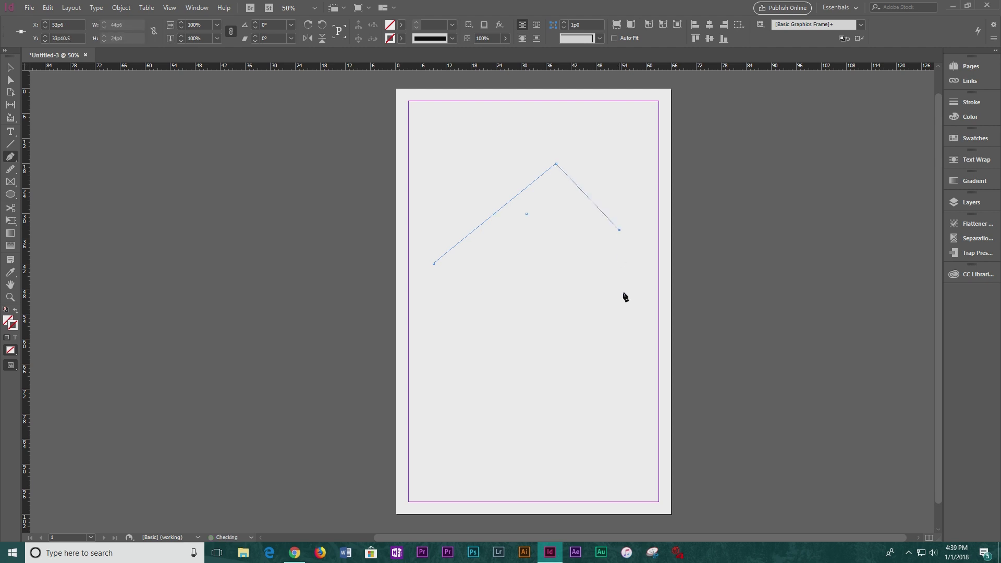
left_click(534, 286)
key("d")
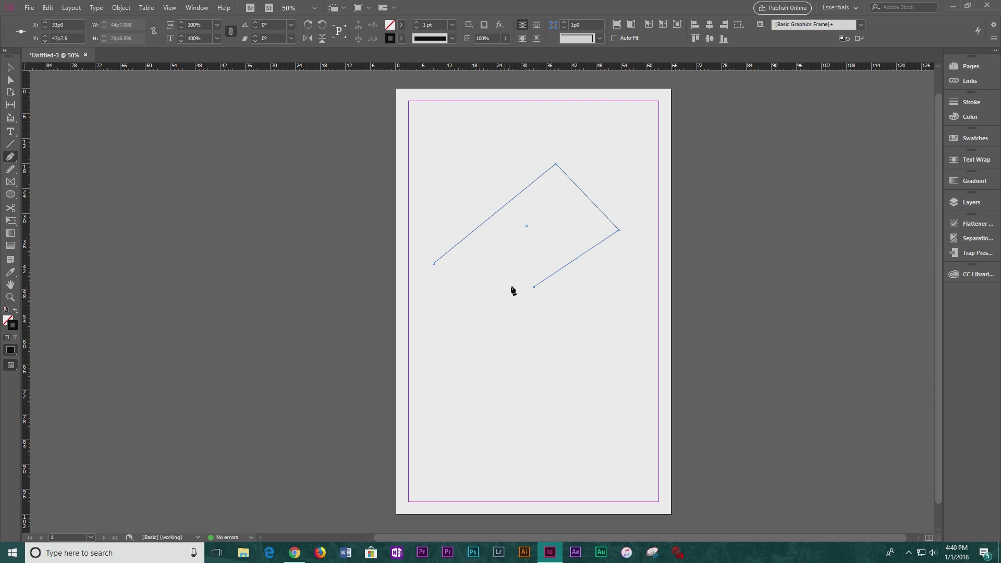
- Trace the bowl's edge, down the right side, and the middle band back to the left
left_click(480, 298)
left_click(460, 330)
left_click(548, 318)
left_click(603, 287)
left_click(628, 313)
left_click(633, 354)
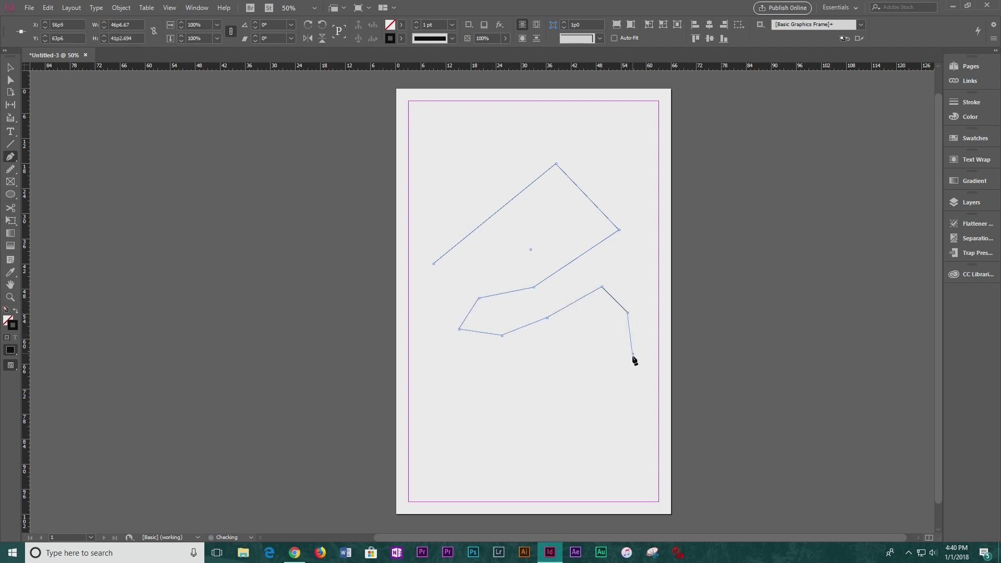
left_click(633, 394)
left_click(629, 401)
left_click(591, 372)
left_click(529, 370)
left_click(477, 373)
- Trace the band's lower edge, the base, and the left side, closing the outline at its start
left_click(480, 415)
left_click(546, 427)
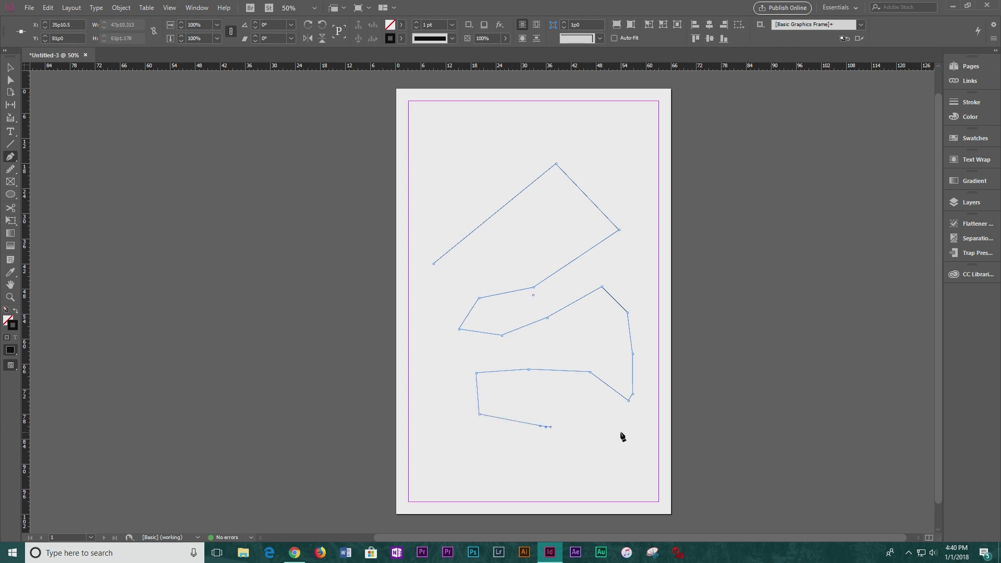
left_click(551, 427)
left_click(633, 444)
left_click(639, 469)
left_click(635, 486)
left_click(489, 475)
left_click(433, 471)
left_click(429, 422)
left_click(425, 349)
left_click(425, 322)
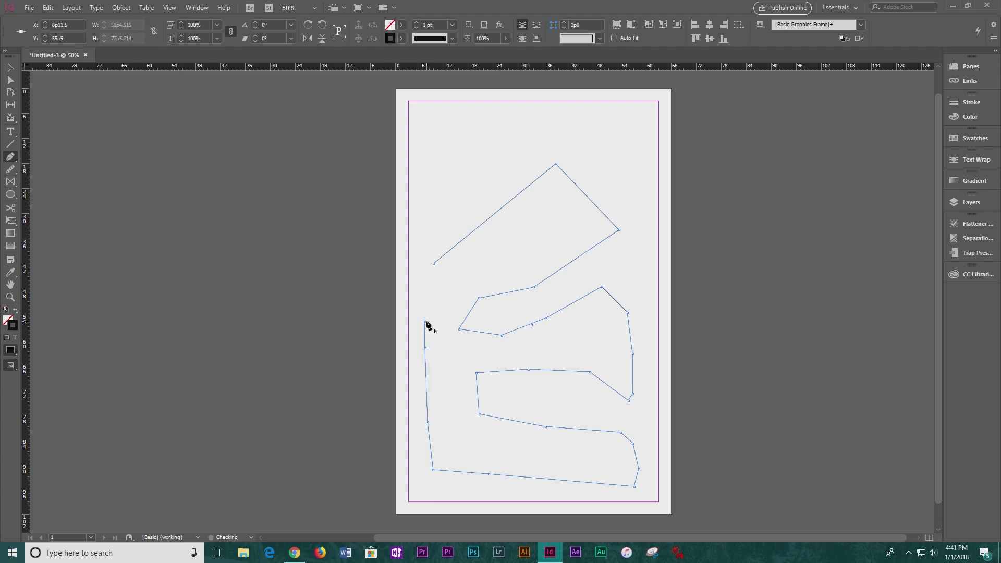
left_click(425, 295)
left_click(434, 265)
left_click(10, 67)
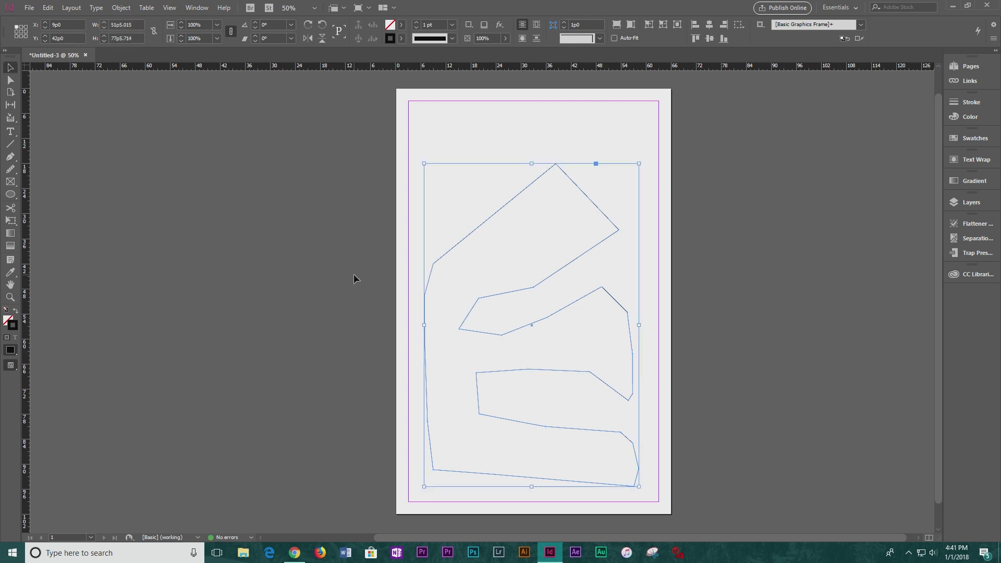
left_click(301, 208)
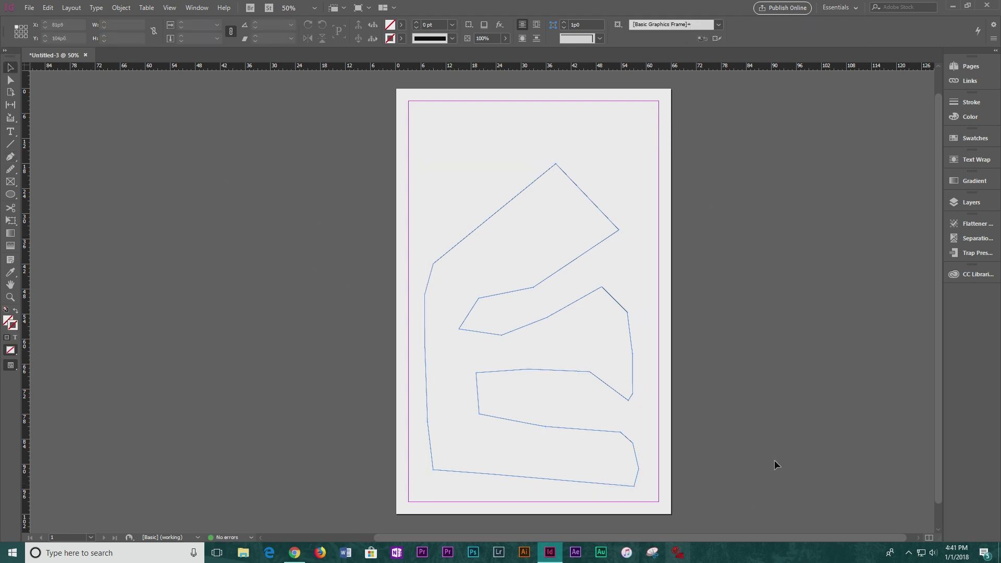
key("w")
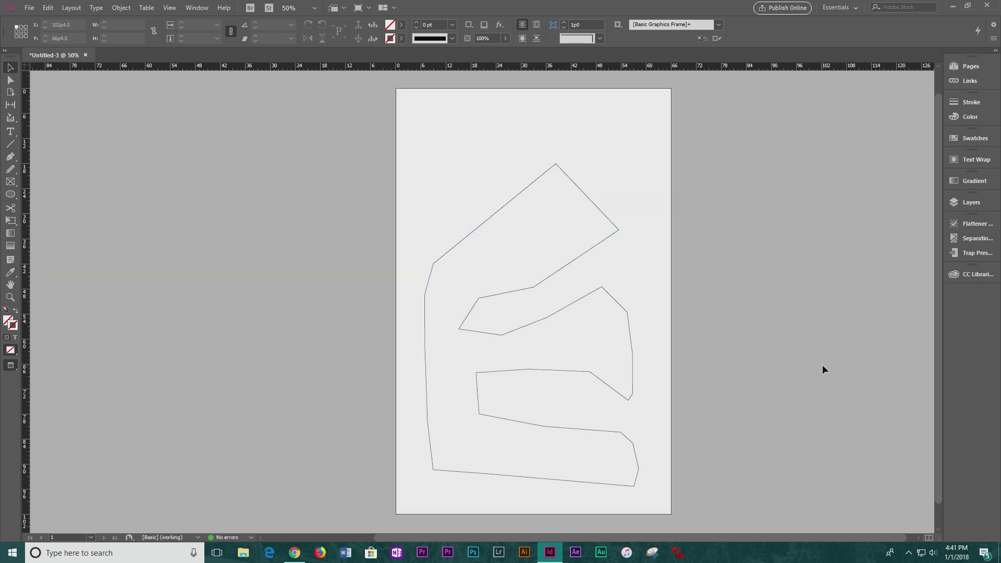
key("w")
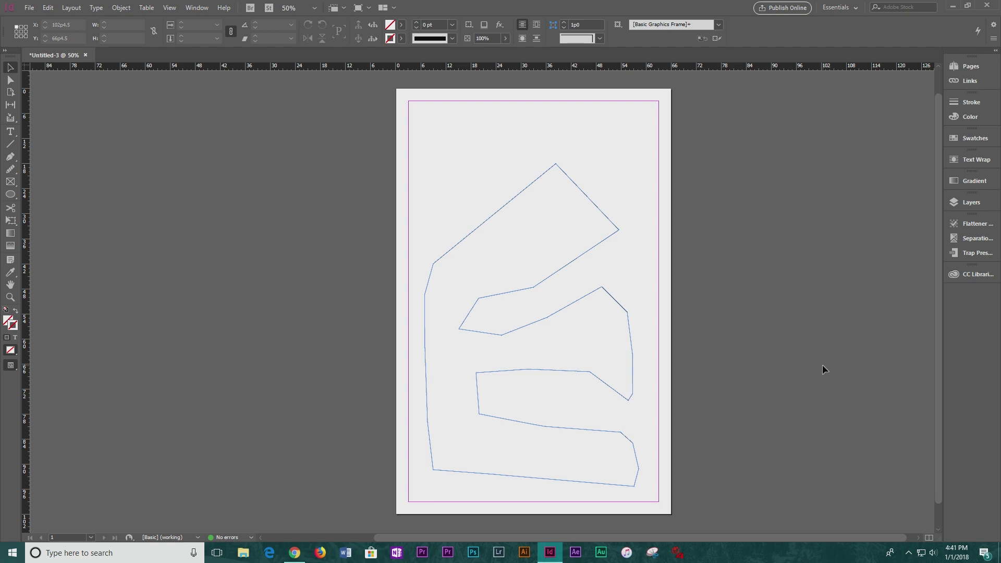
key("p")
- Start a new path along the page top and curve it down the left side
left_click(441, 110)
left_click(500, 110)
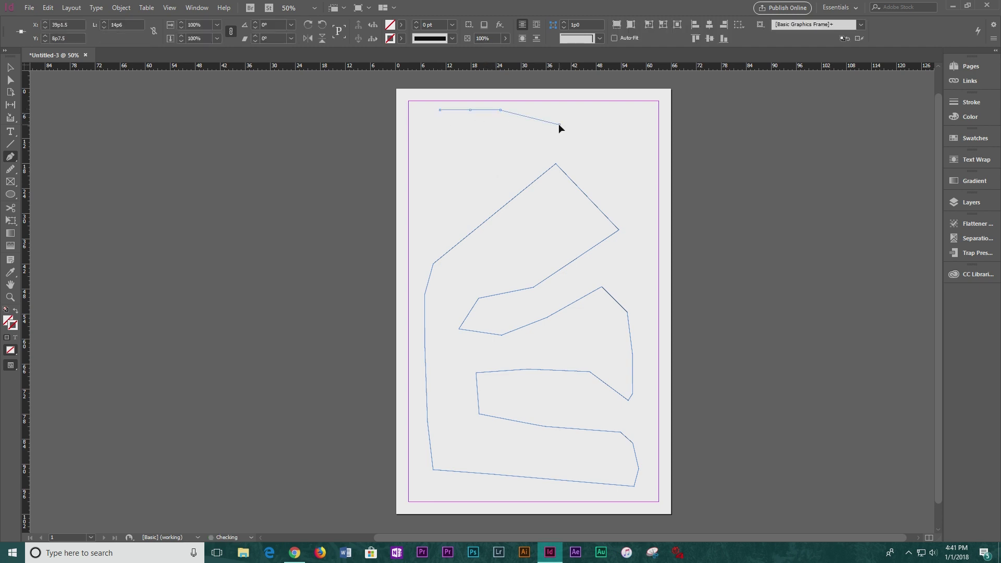
left_click(560, 124)
left_click(462, 149)
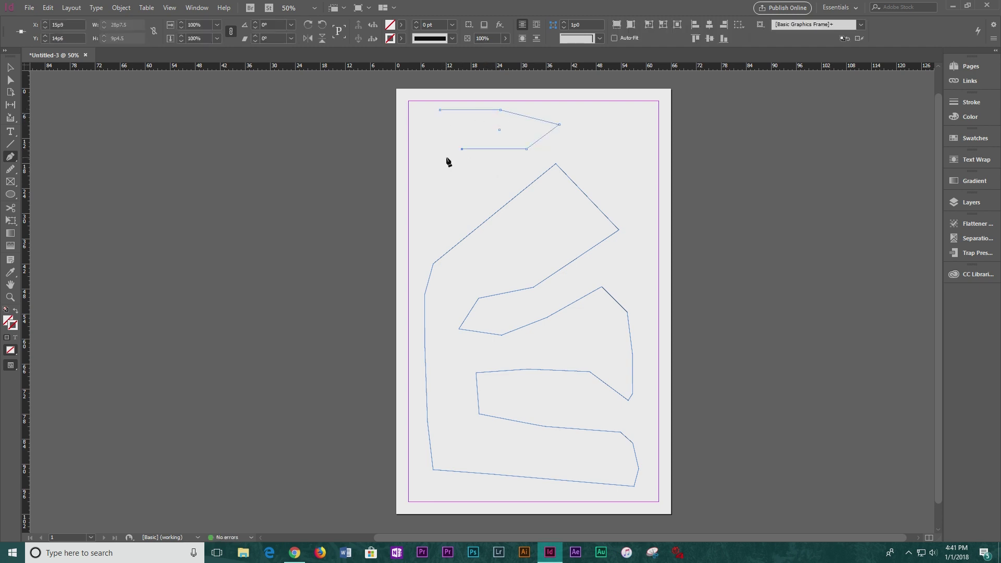
left_click_drag(447, 158, 443, 172)
left_click_drag(455, 195, 461, 195)
left_click_drag(510, 184, 510, 335)
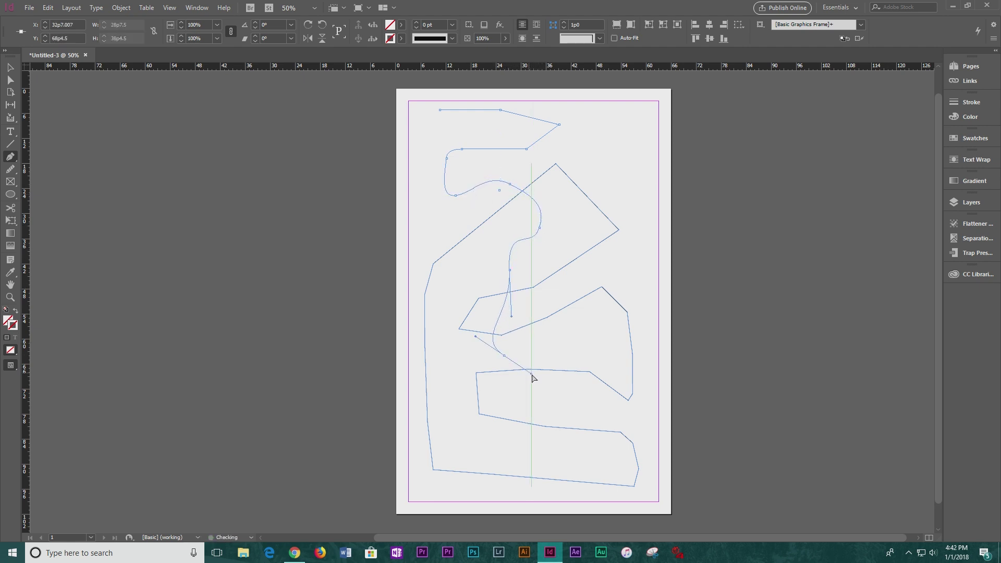
- Curve the path through the body, loop it up the right side, close it, and deselect
left_click_drag(533, 374, 617, 337)
left_click_drag(602, 301, 588, 273)
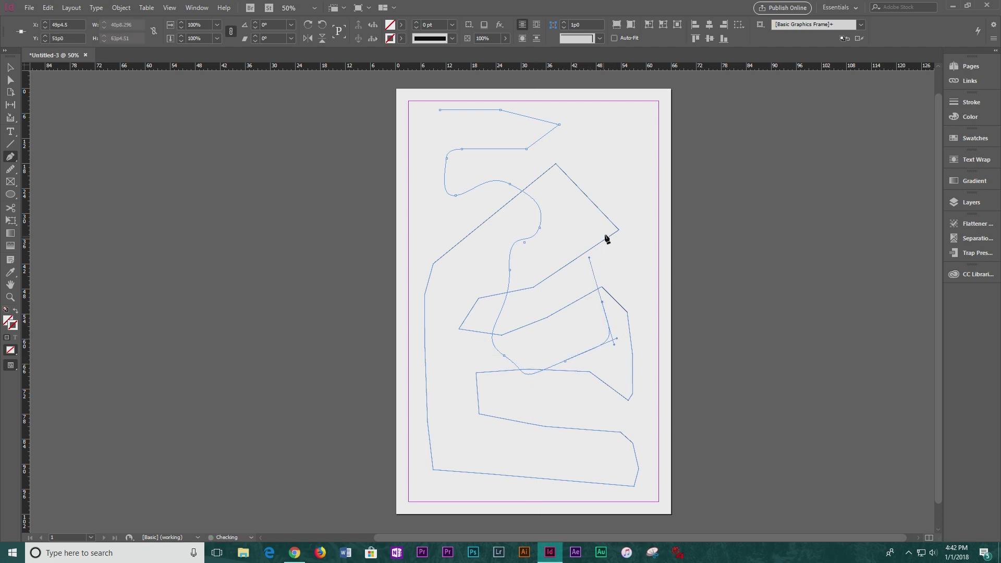
left_click_drag(605, 235, 580, 199)
left_click(569, 215)
left_click_drag(617, 270, 621, 185)
left_click_drag(548, 159, 424, 124)
left_click(440, 110)
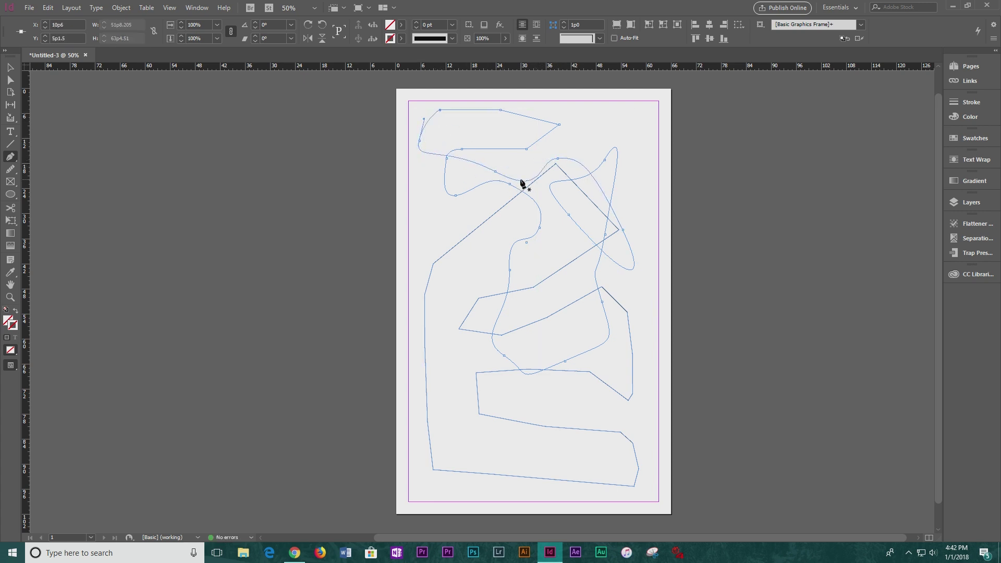
left_click(7, 81)
left_click(239, 222)
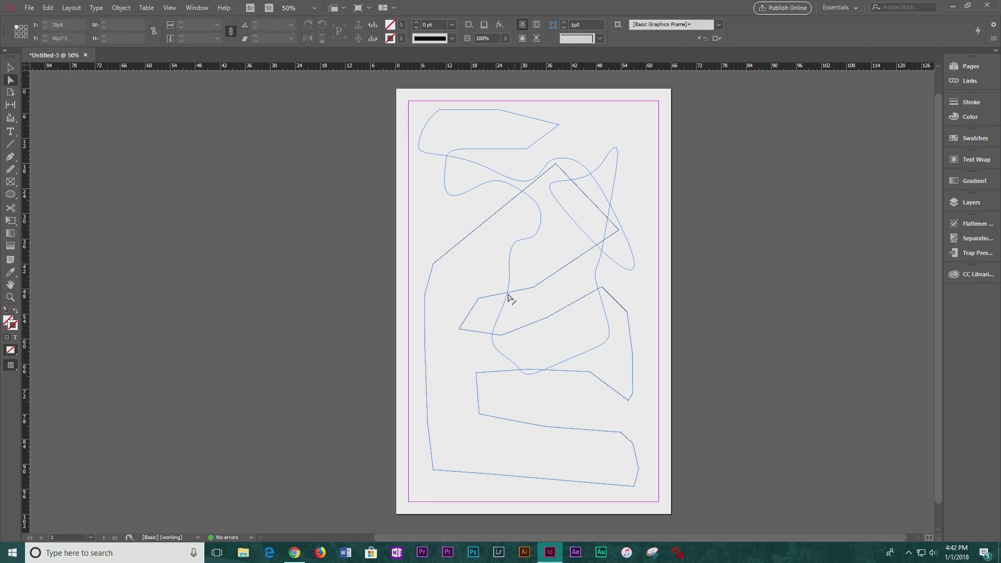
- Add five anchor points to the outline's diagonal edges and middle band
left_click(10, 159)
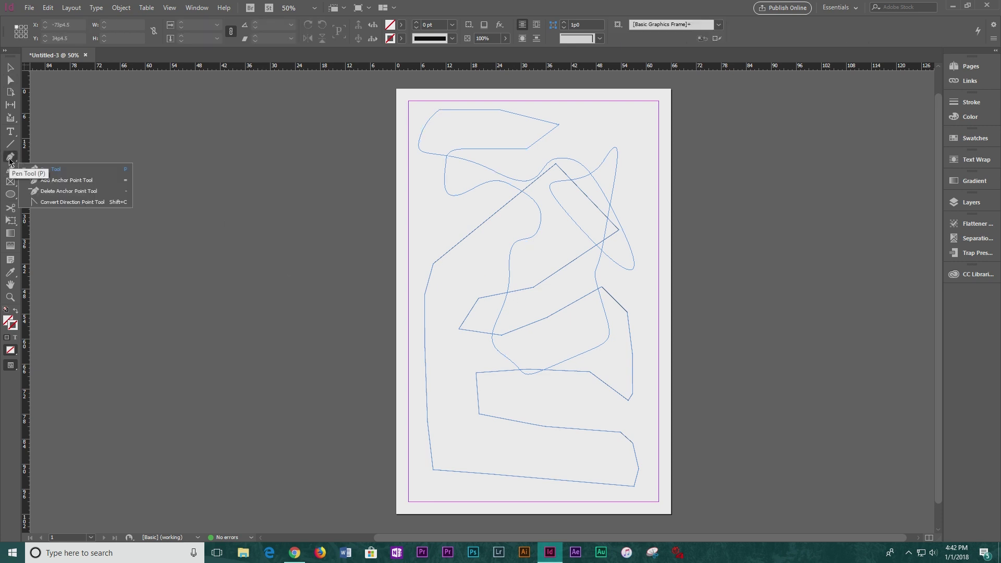
left_click(72, 185)
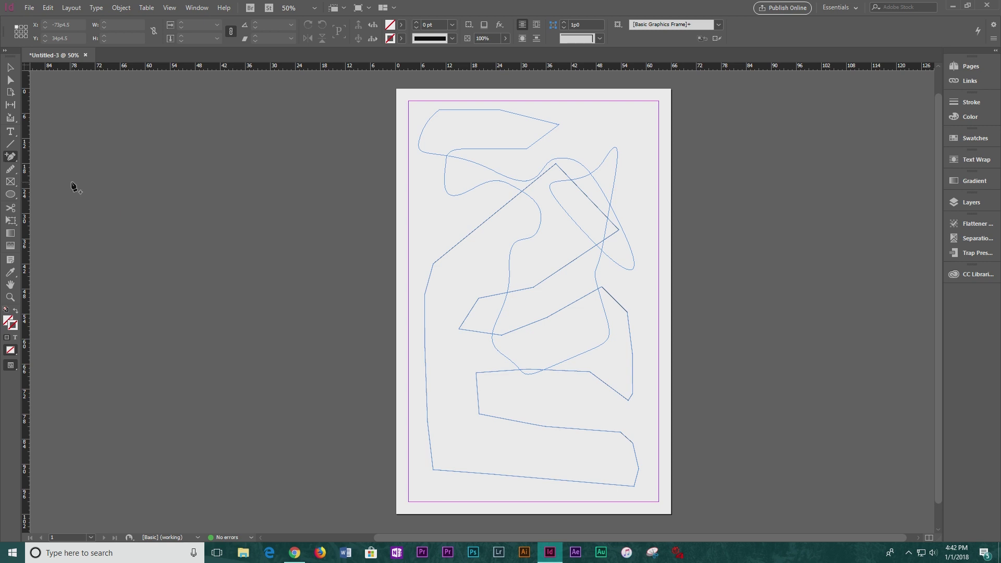
left_click(459, 244)
left_click(479, 226)
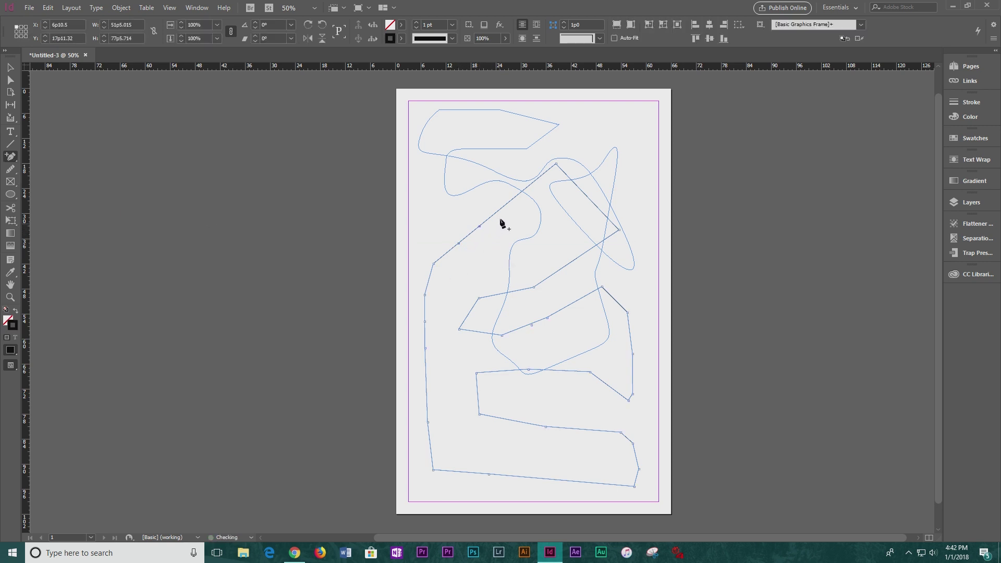
left_click(502, 210)
left_click(480, 333)
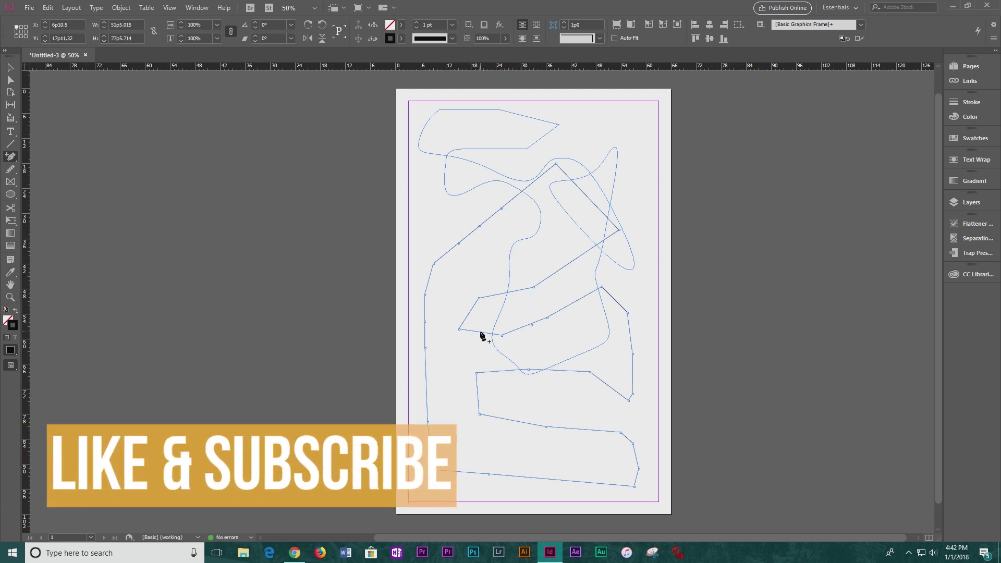
left_click(572, 262)
- Delete the anchor points on the outline's left side and middle band corner
right_click(10, 157)
left_click(65, 194)
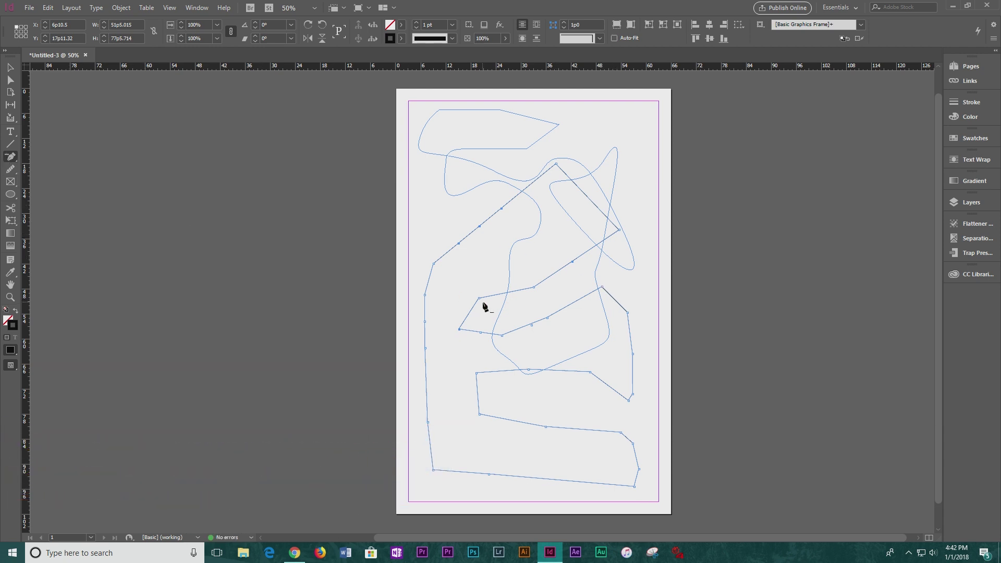
left_click(425, 321)
left_click(460, 330)
left_click(8, 161)
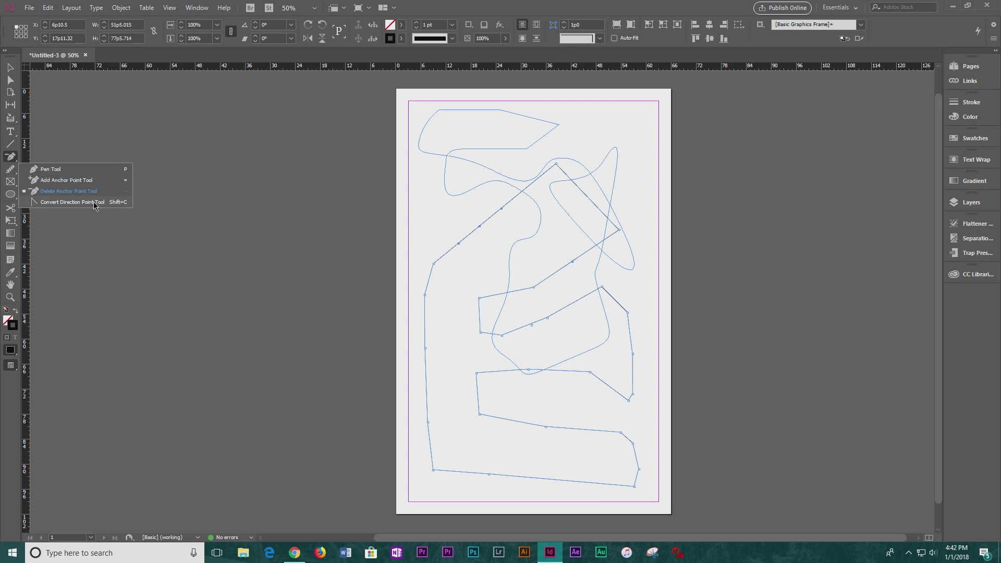
- Convert an upper-left anchor, shift the inner left corner right, and nudge the outline up-left
left_click(73, 203)
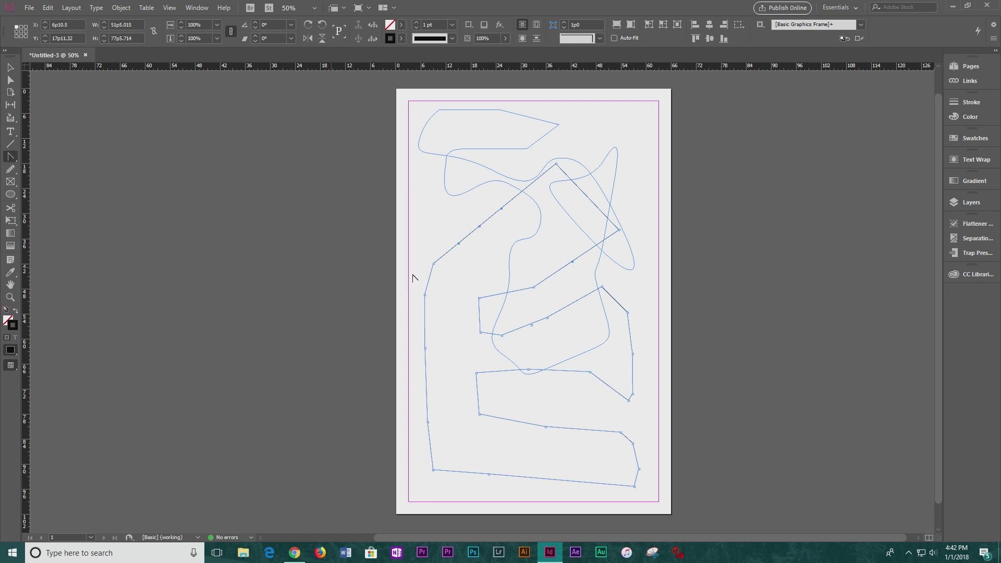
left_click(458, 245)
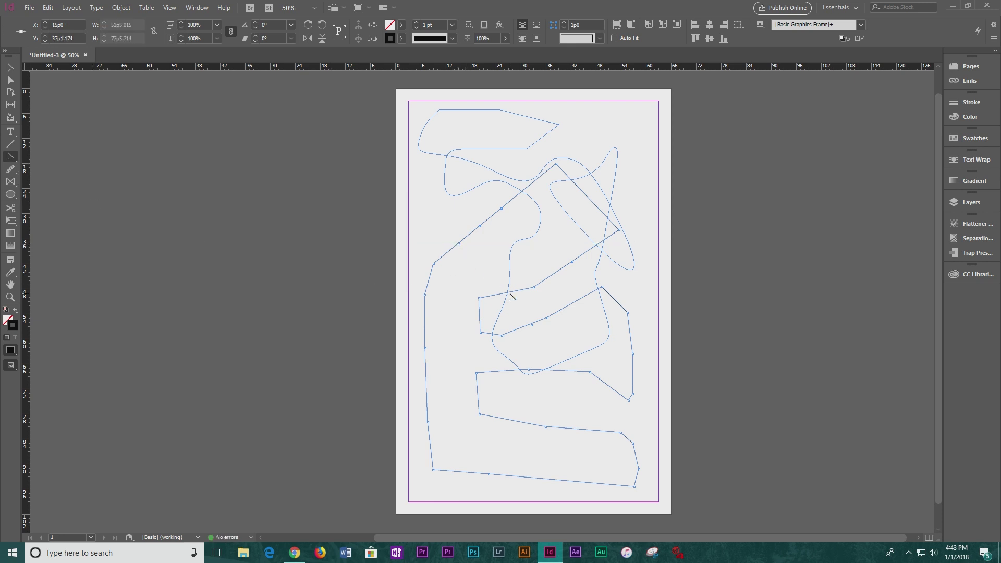
left_click(10, 81)
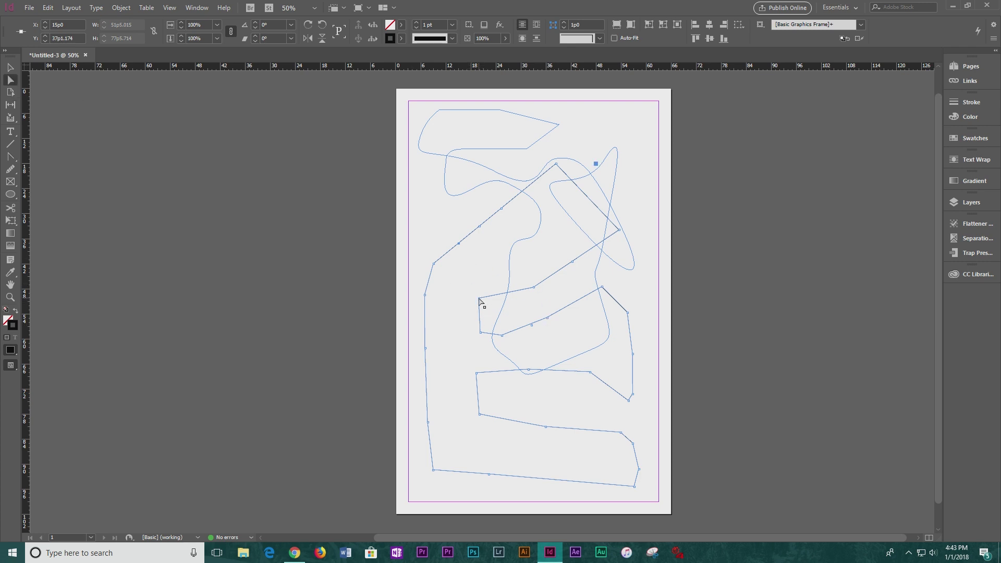
mouse_move(479, 299)
left_mouse_down()
mouse_move(514, 309)
mouse_move(489, 287)
left_mouse_up()
mouse_move(531, 322)
left_mouse_down()
mouse_move(541, 330)
mouse_move(531, 324)
left_mouse_up()
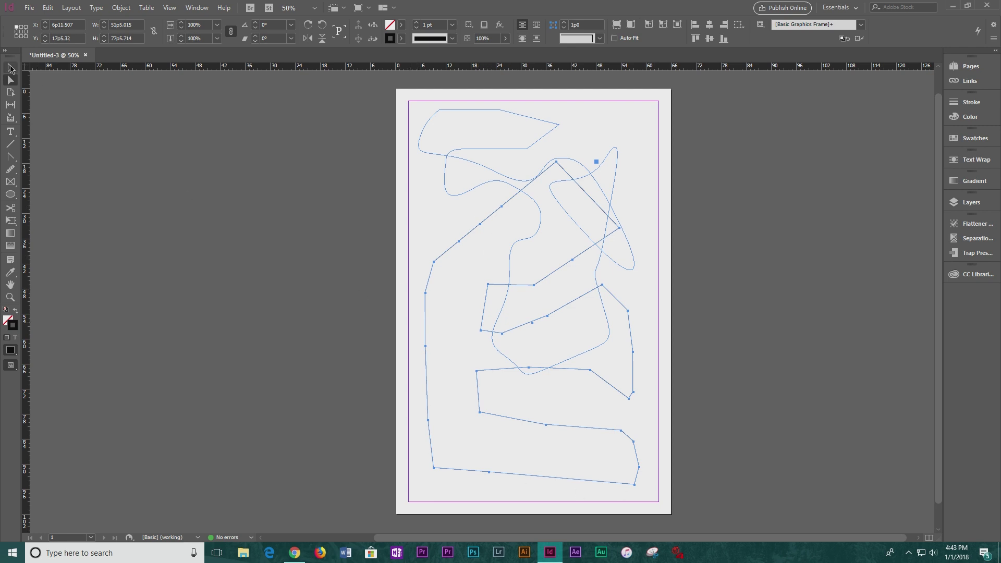
left_click(11, 68)
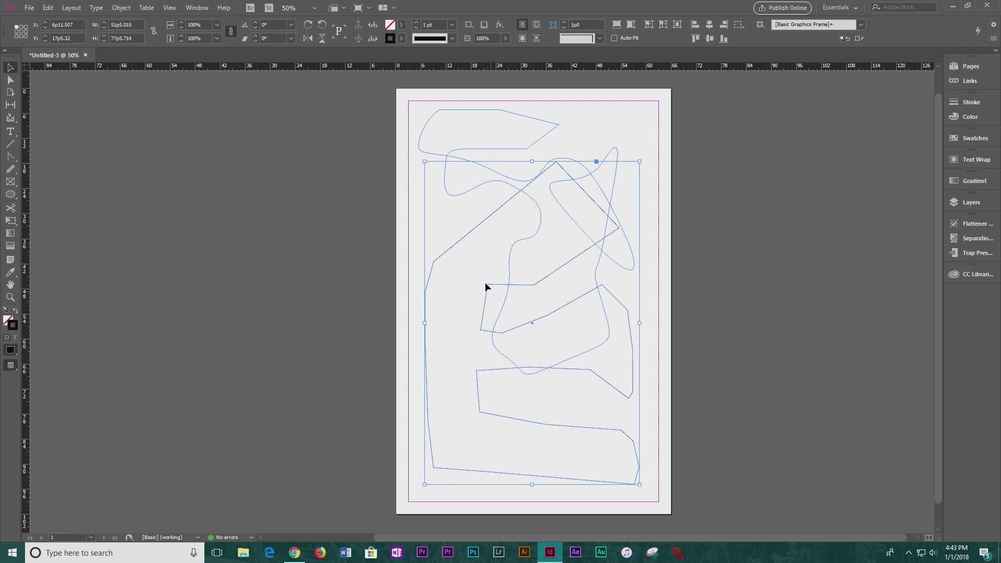
mouse_move(423, 193)
left_mouse_down()
mouse_move(389, 188)
mouse_move(418, 190)
left_mouse_up()
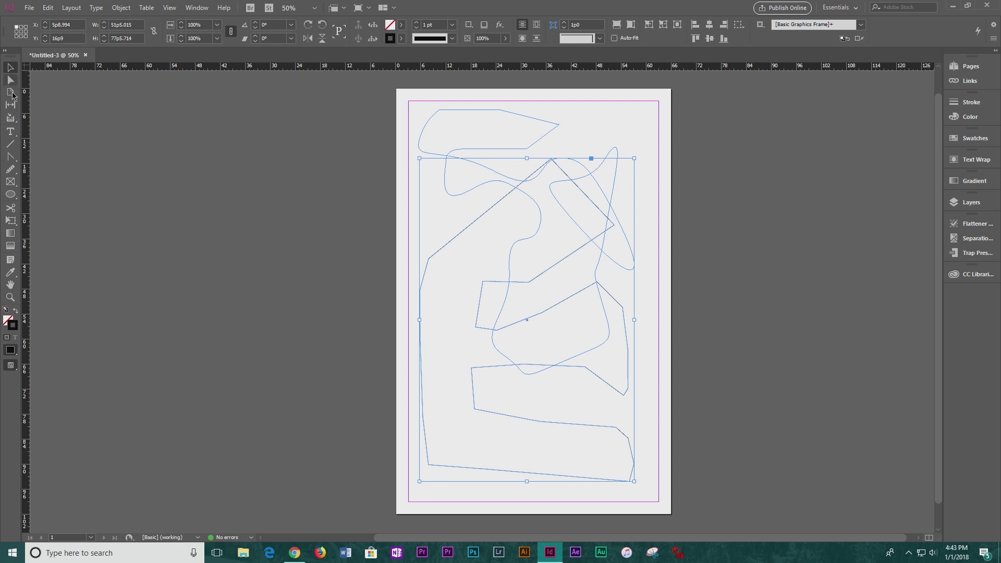
- Move an upper-left anchor to form a step and pull the top peak anchor down
left_click(11, 156)
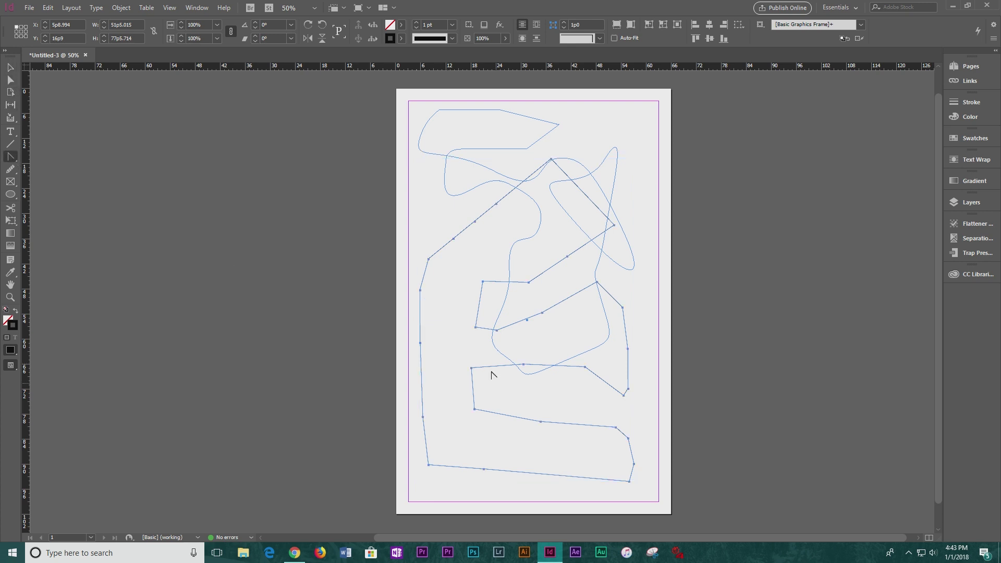
left_click(453, 239)
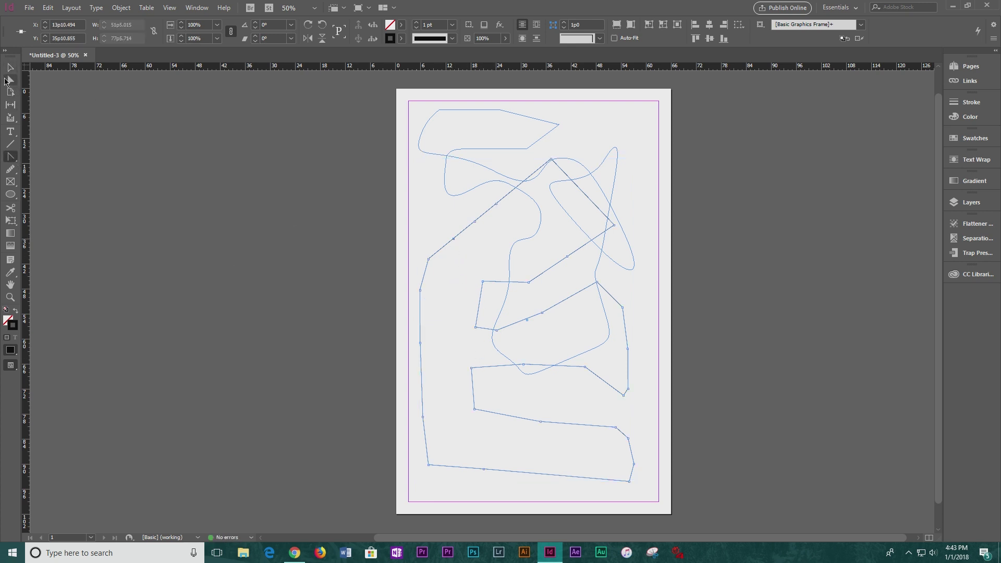
left_click(10, 80)
left_click_drag(453, 240, 471, 249)
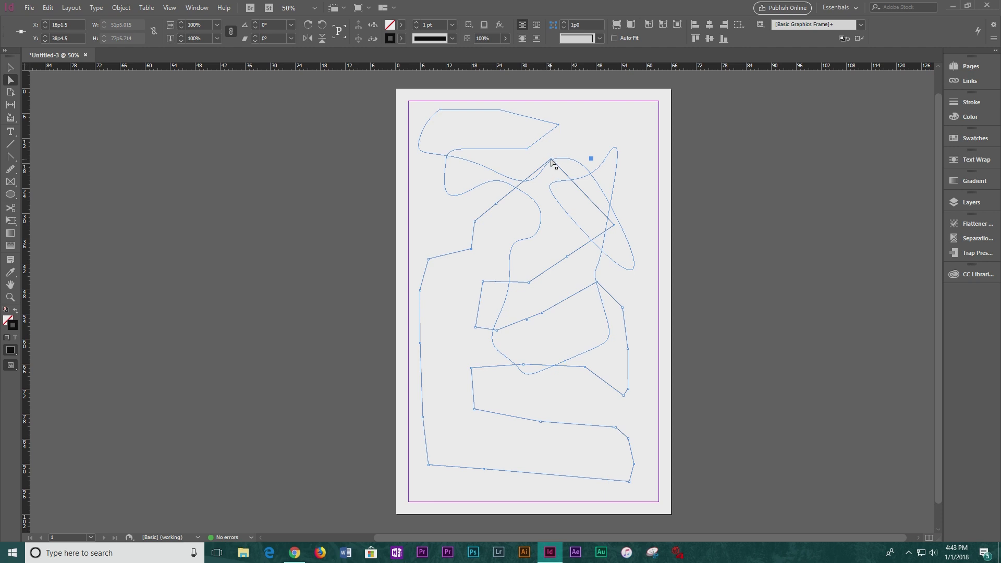
left_click_drag(551, 159, 551, 190)
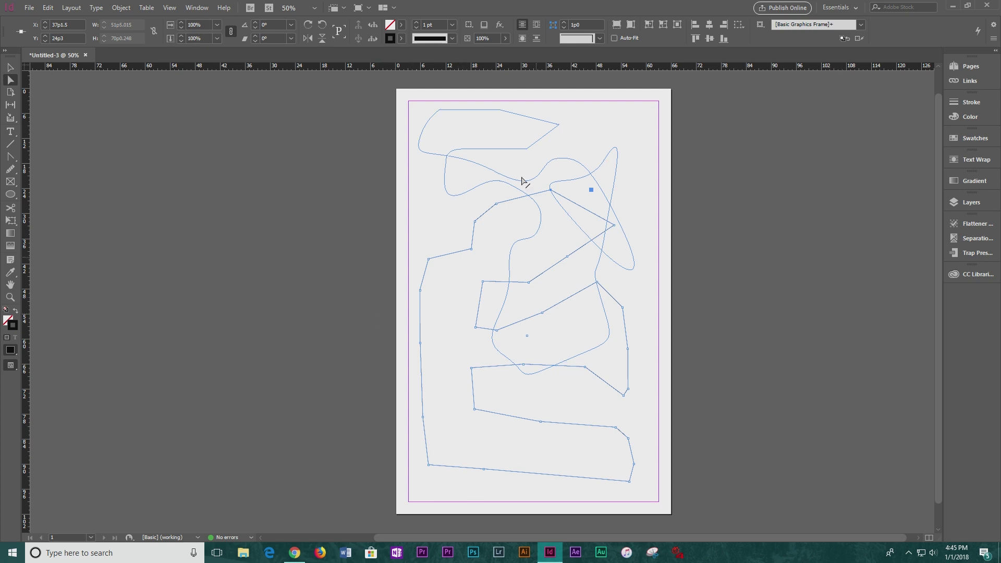
left_click(984, 105)
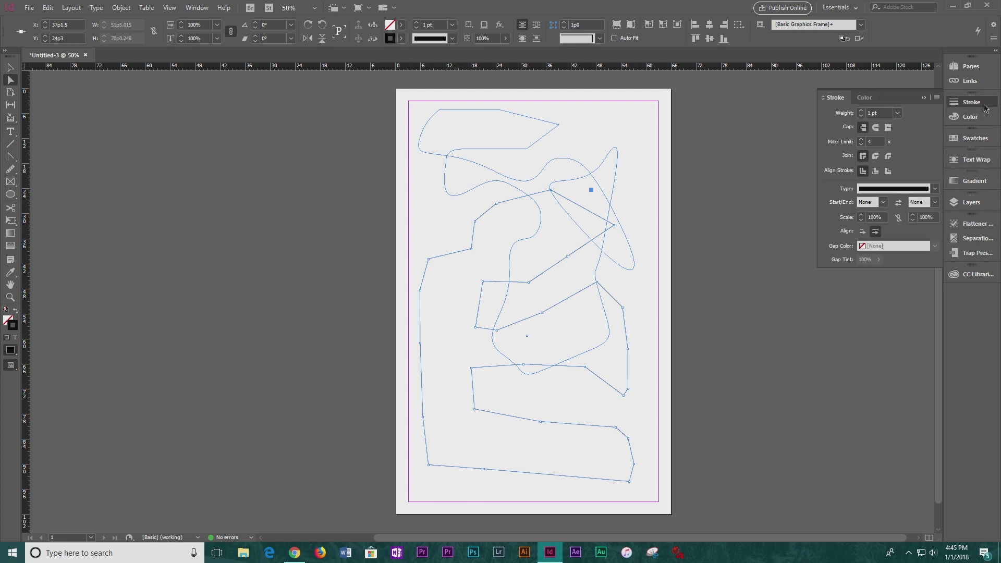
- Set the stroke weight to 0 pt and check the page in Preview mode
left_click(861, 115)
left_click(333, 197)
key("w")
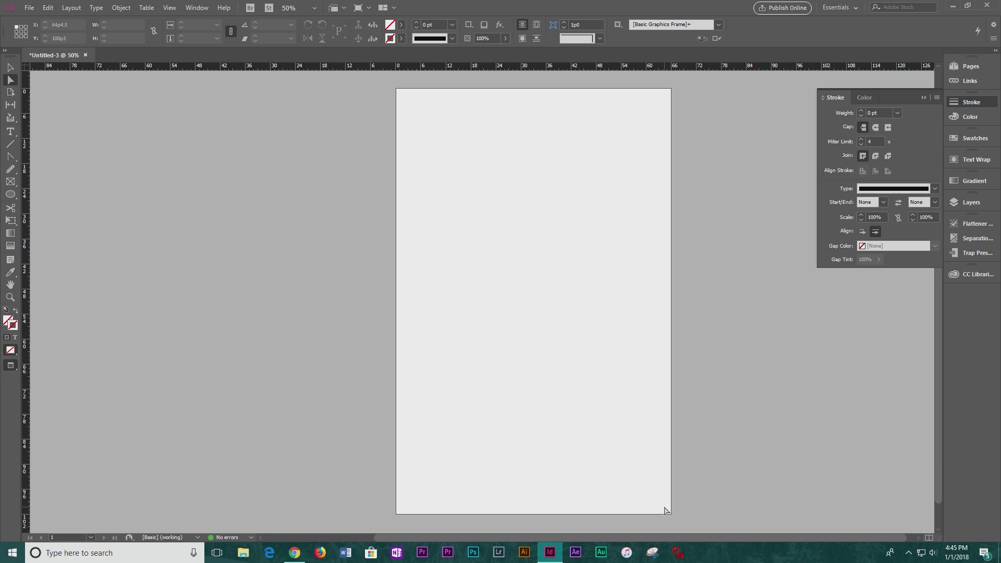
key("w")
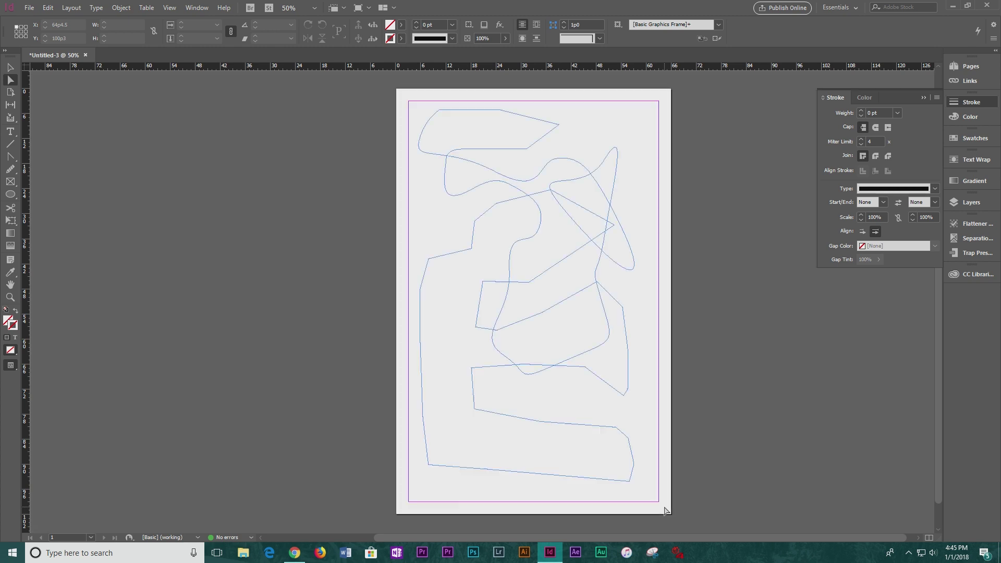
- Raise the mixer outline's stroke weight to 5 pt and check it in Preview
left_click(585, 431)
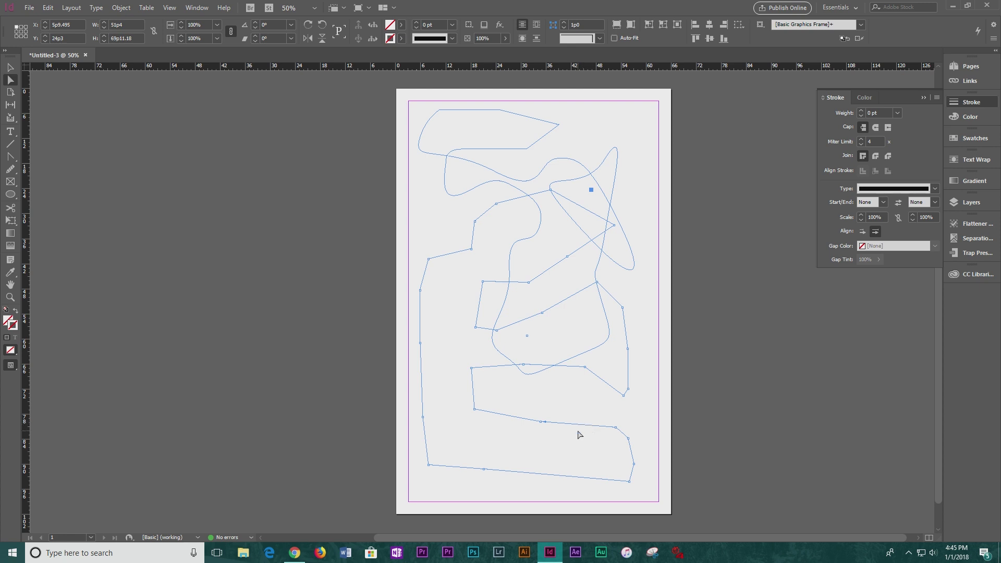
left_click(861, 111)
left_click(861, 110)
left_click(861, 111)
left_click(861, 111)
left_click(861, 111)
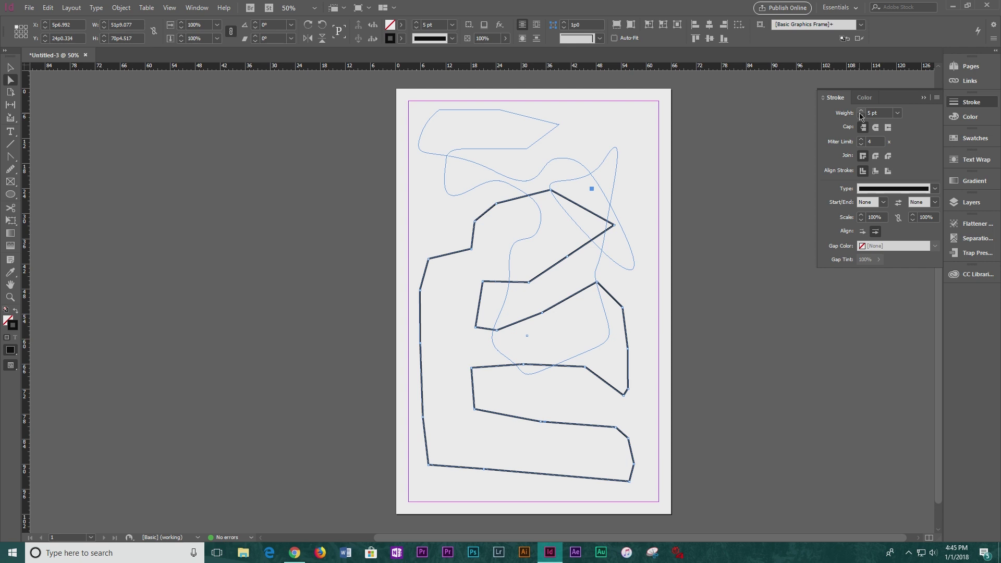
left_click(269, 243)
key("w")
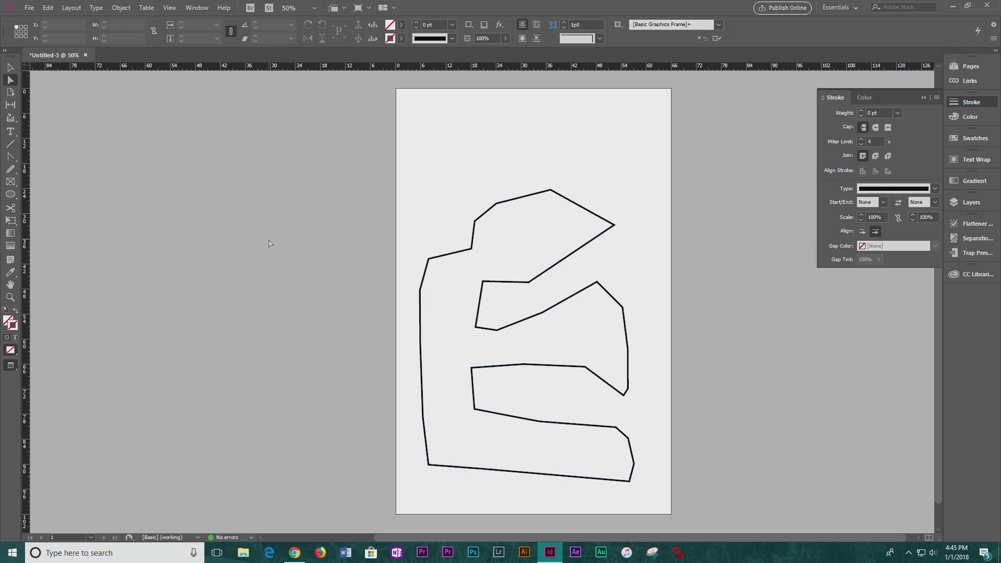
key("w")
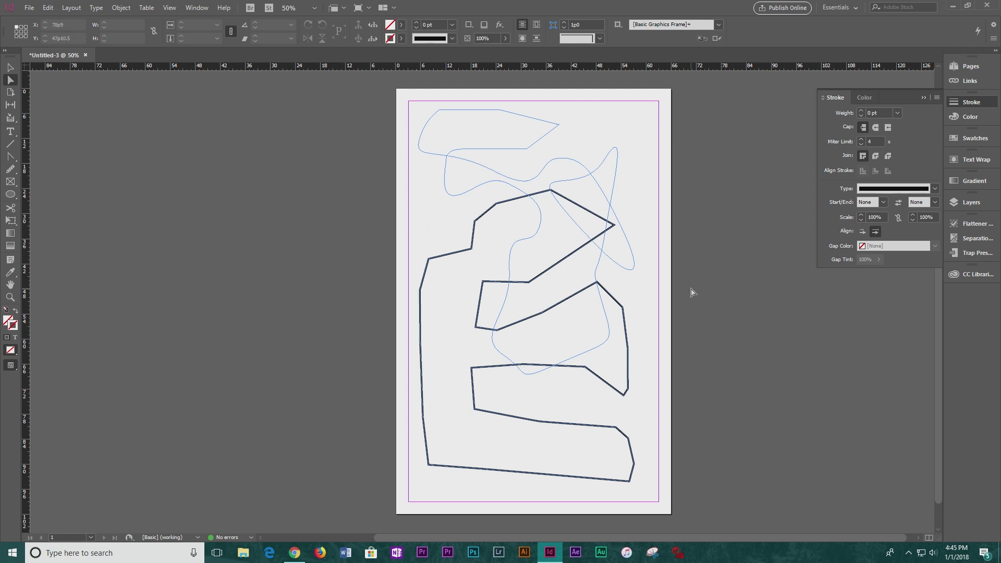
left_click(600, 217)
left_click(971, 117)
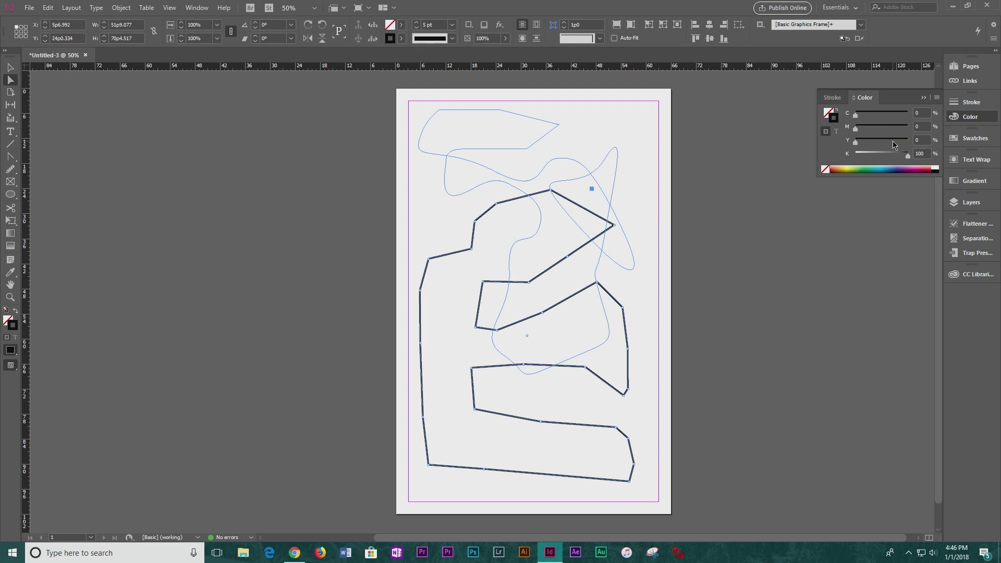
- Pick a bright green fill from the Color spectrum and increase its cyan slightly
left_click(938, 98)
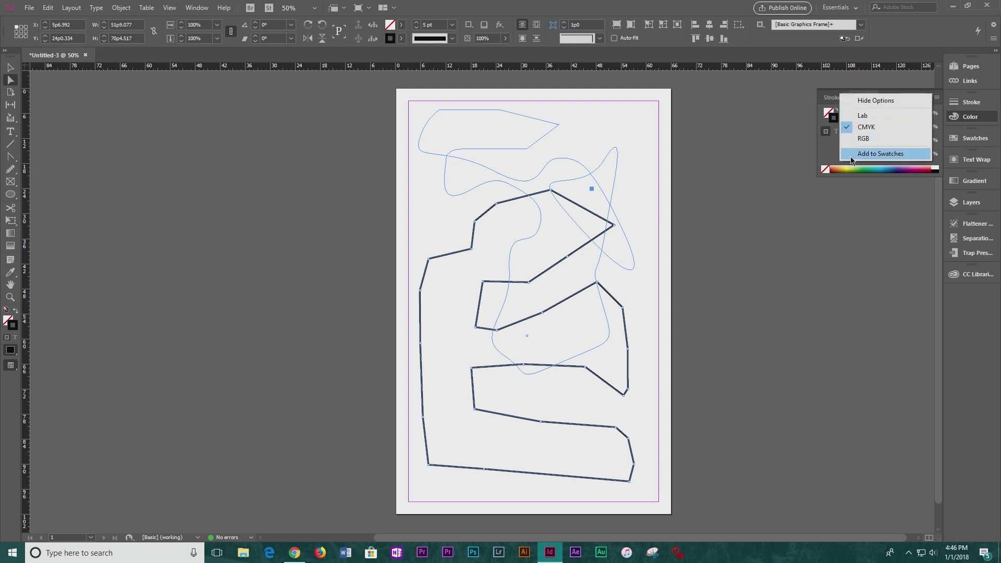
left_click(940, 101)
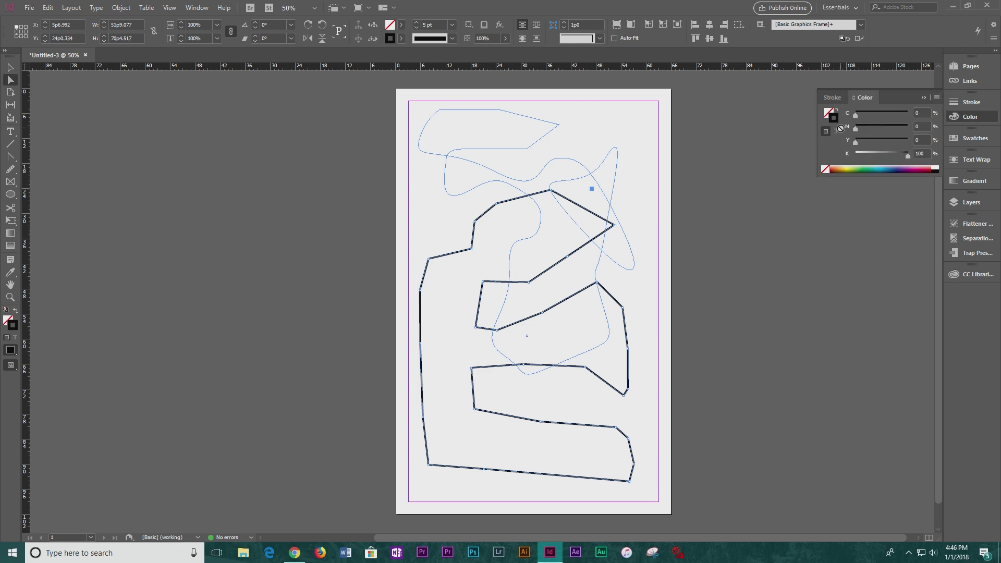
left_click(827, 114)
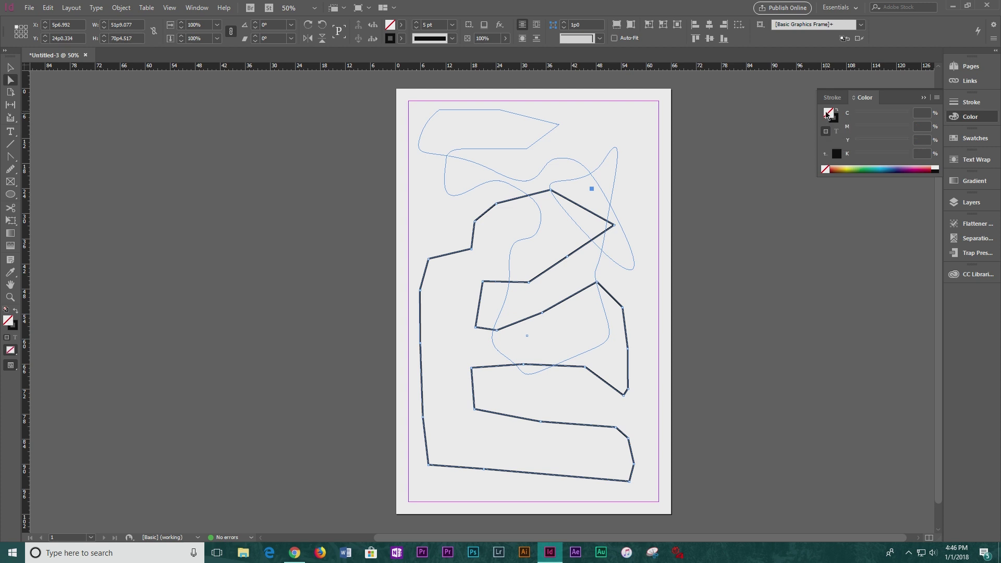
left_click(864, 165)
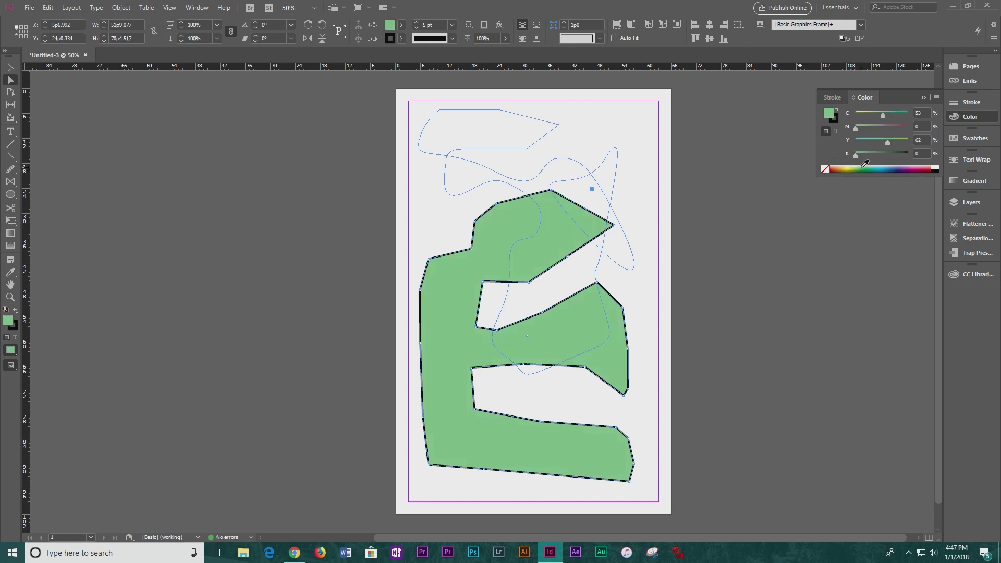
left_click(862, 166)
left_click(864, 166)
left_click(863, 166)
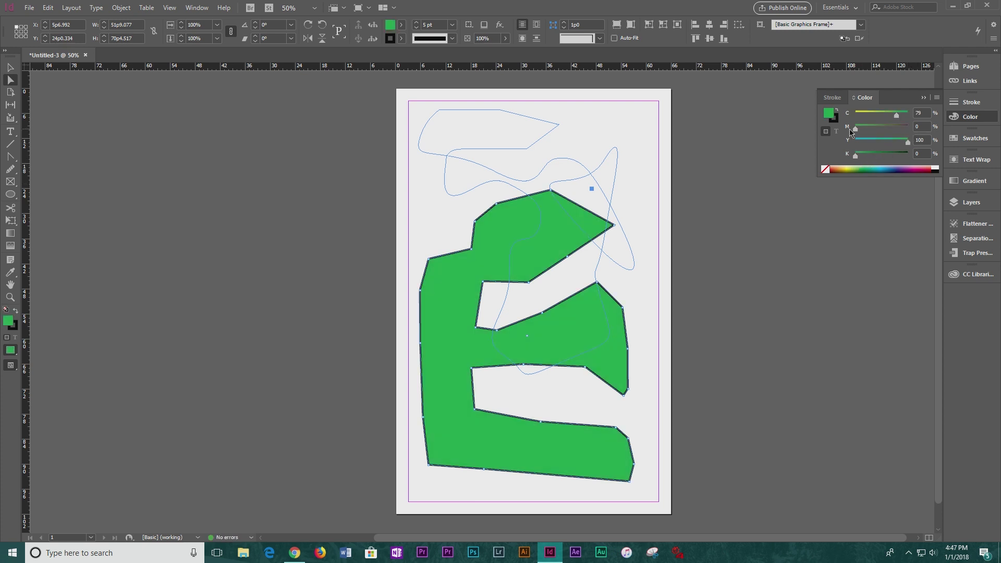
left_click_drag(896, 115, 904, 121)
- Close the Color panel, deselect the green shape, and preview the page
left_click(987, 124)
left_click(10, 68)
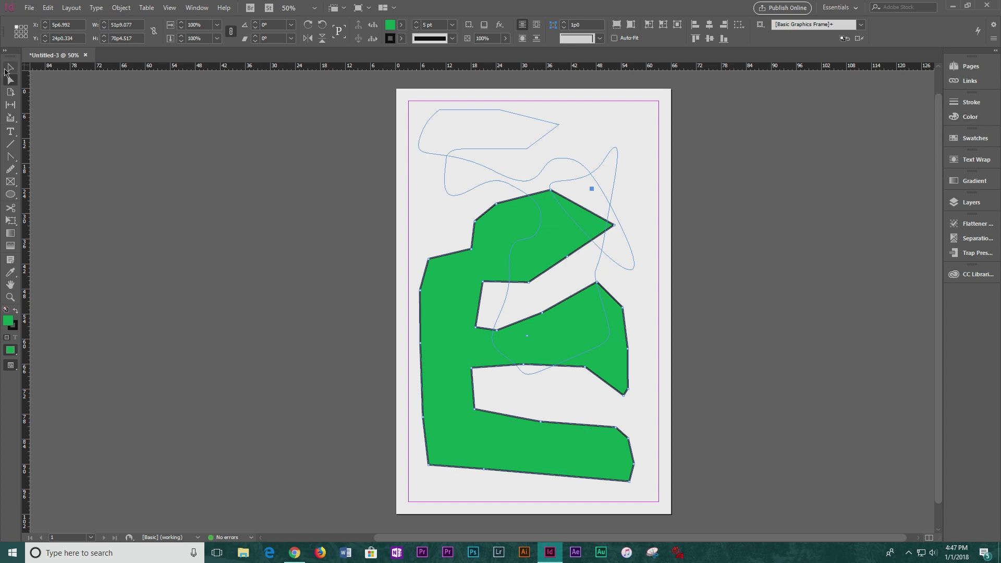
left_click(286, 239)
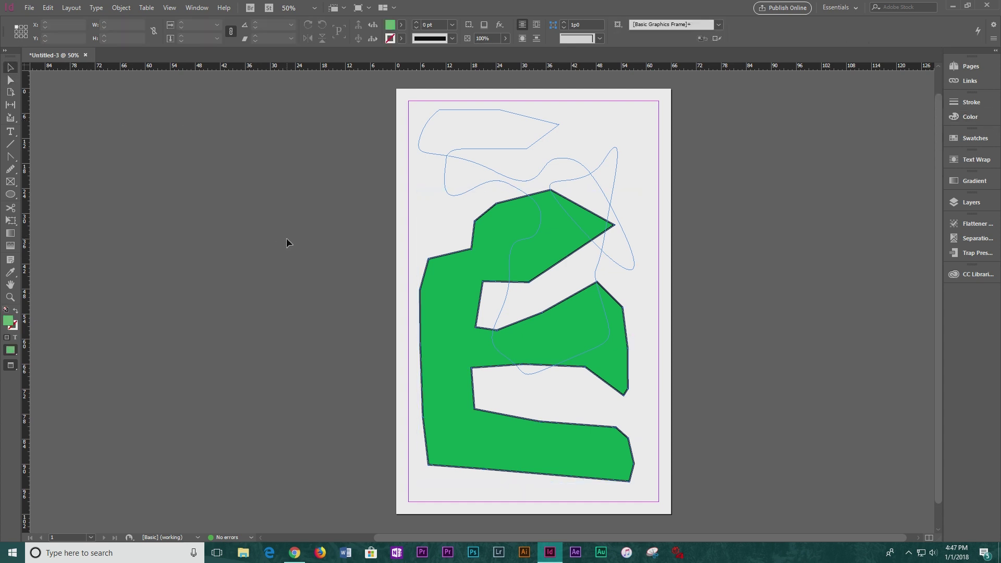
key("w")
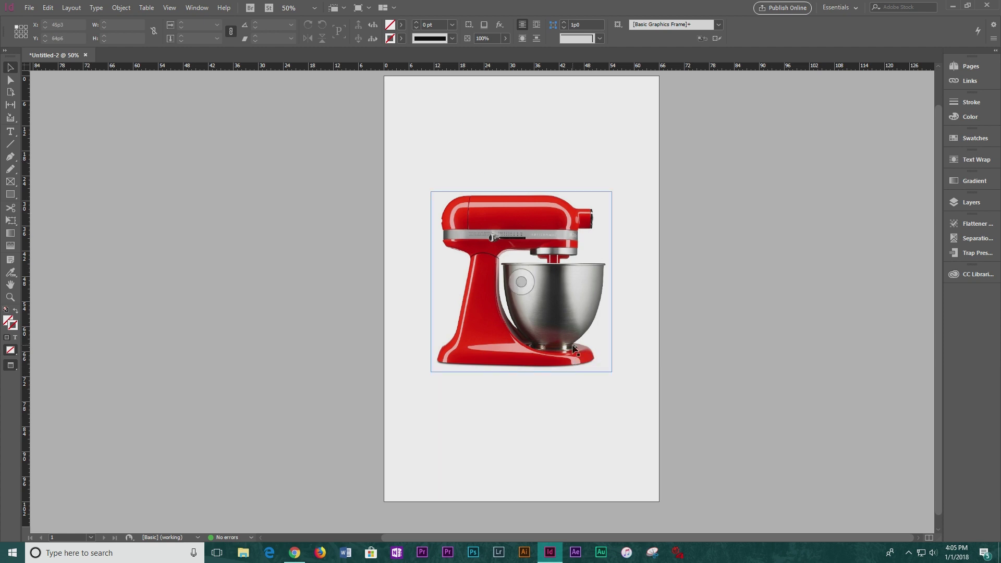
- Zoom the mixer photo to 100% and start a Pen path at the mixer's neck edge
key("ctrl+=")
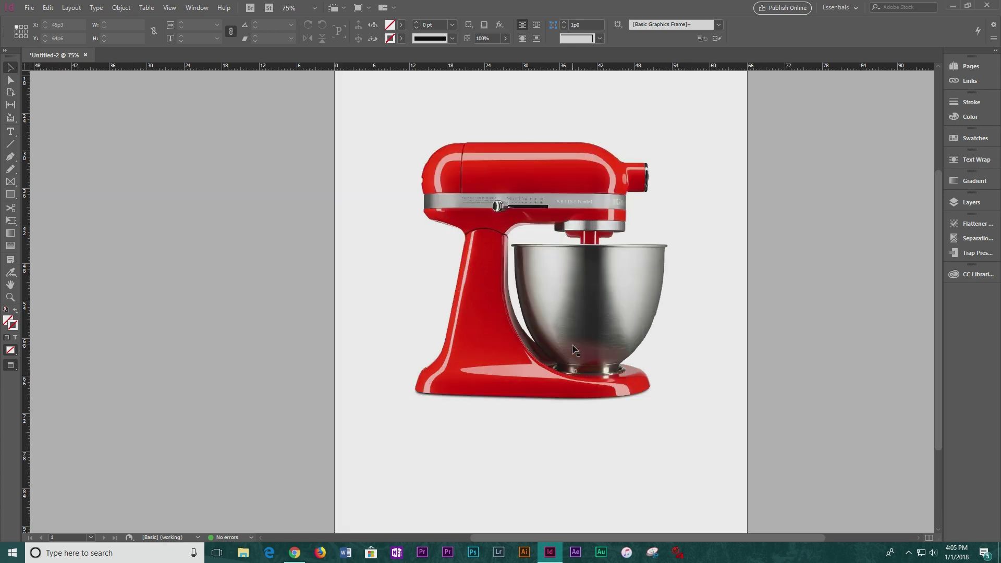
key("ctrl+=")
key("p")
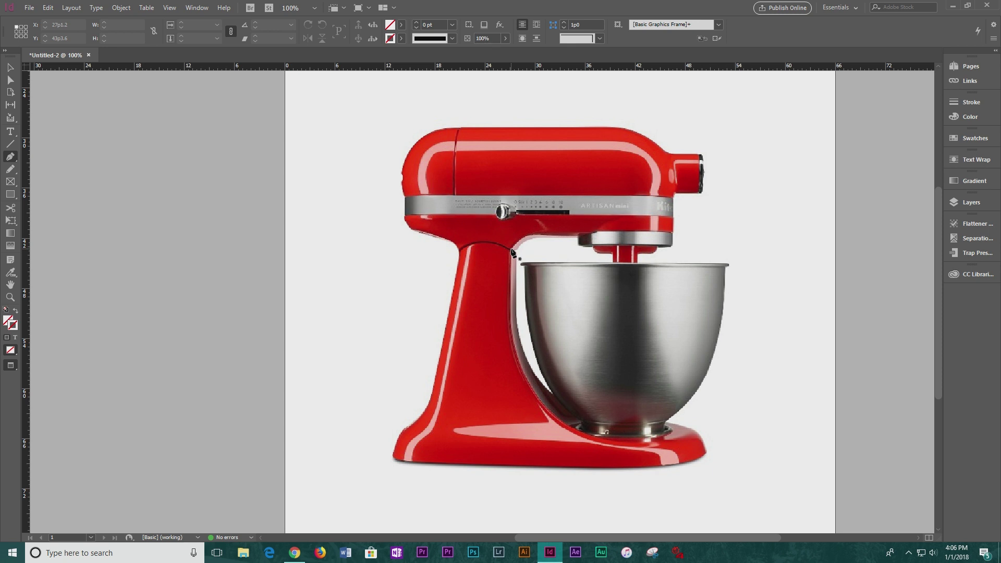
left_click(511, 249)
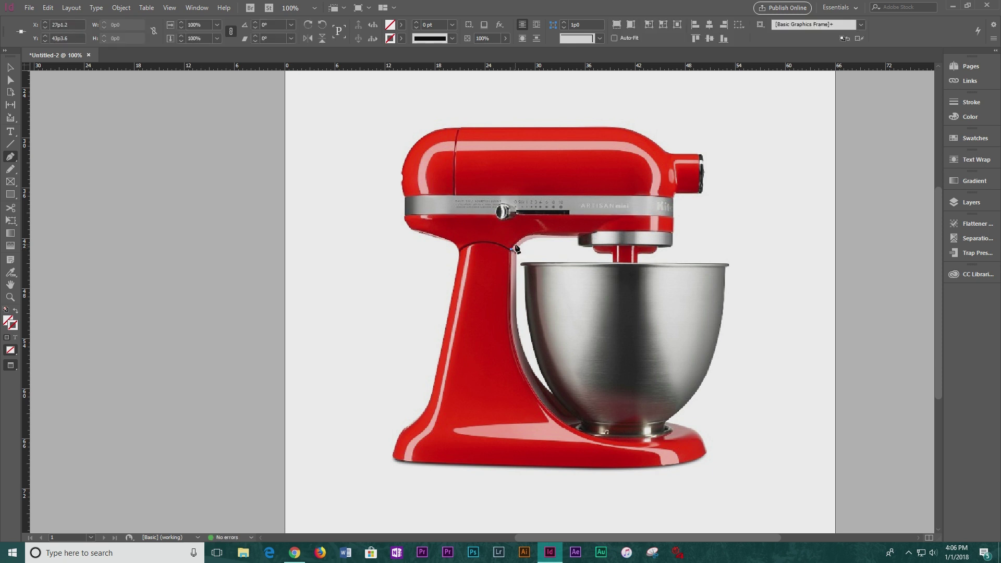
- Trace pen points along the neck and the head's underside out to its right end
left_click(521, 240)
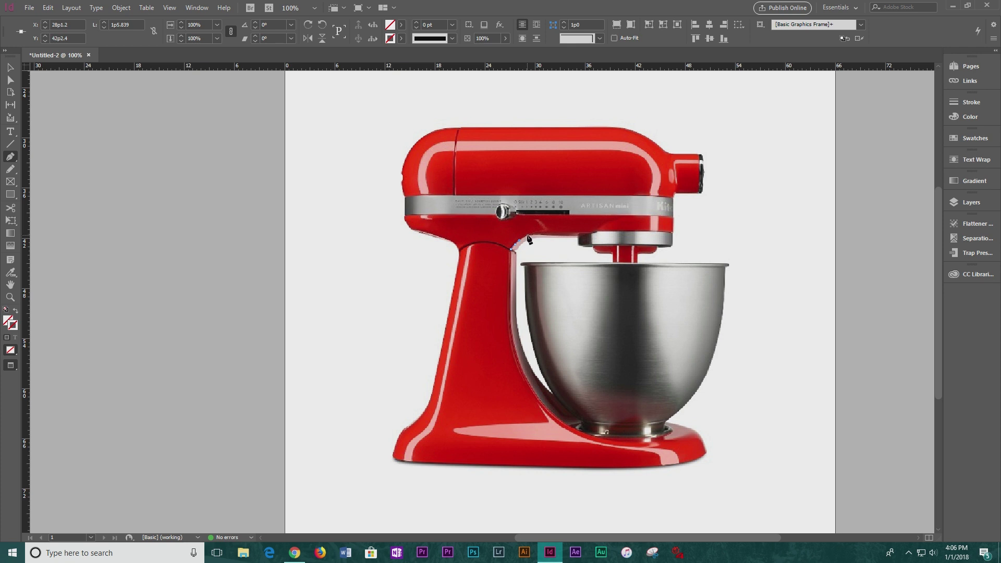
left_click(528, 238)
left_click(543, 235)
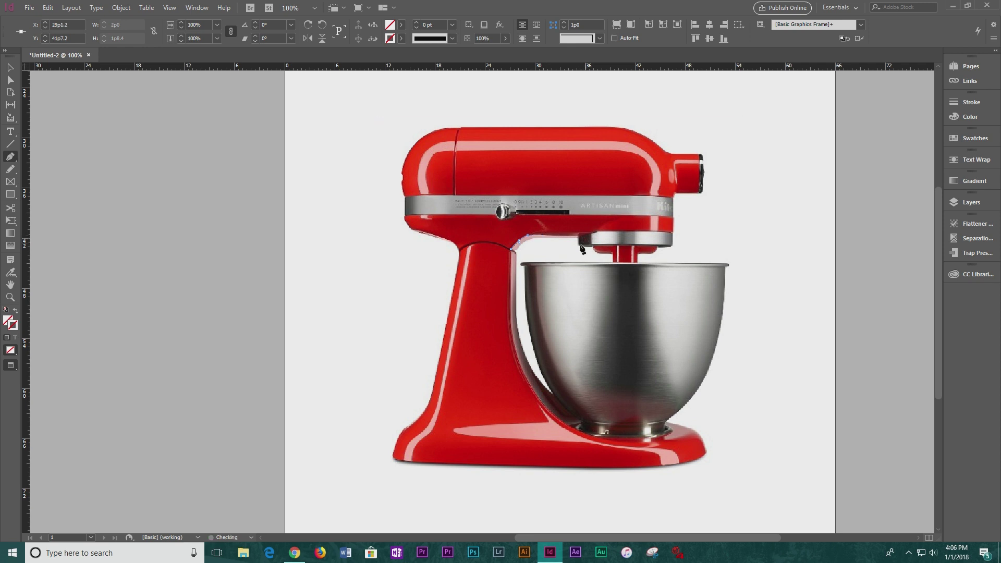
key("ctrl+z")
left_click(561, 233)
left_click(597, 233)
left_click(653, 232)
left_click(667, 233)
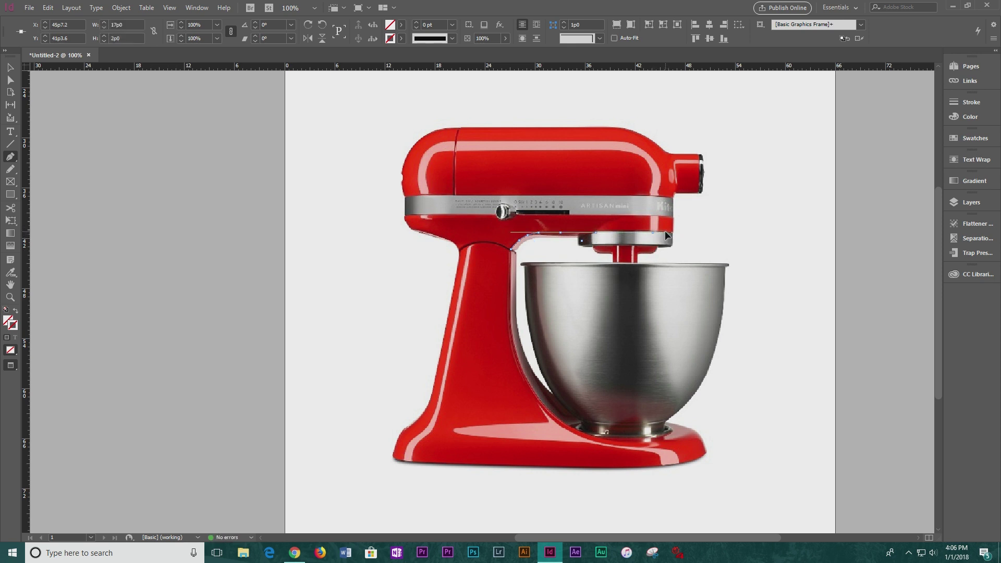
left_click(673, 234)
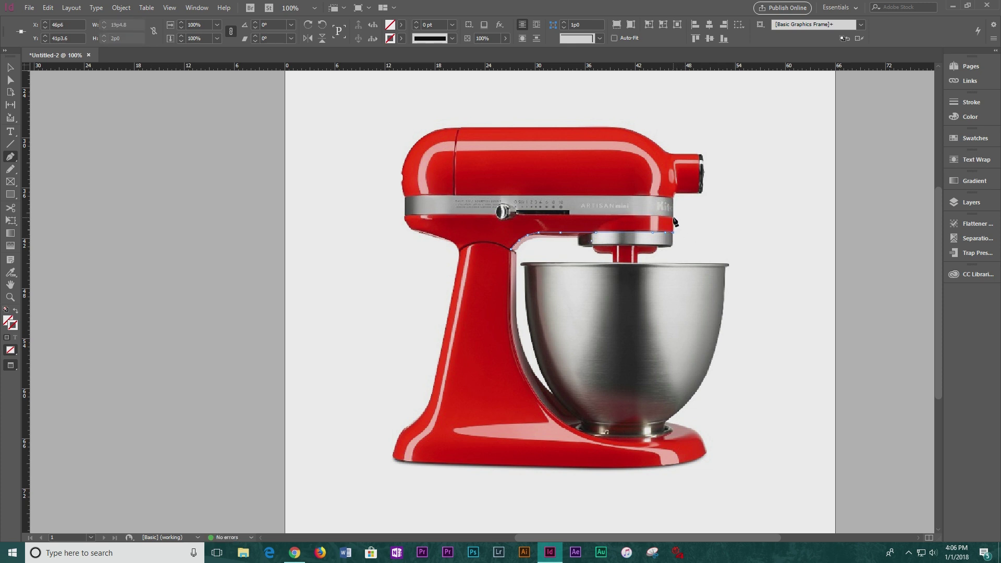
- Continue the path up the head's front edge, around the knob, and left along the top
left_click(673, 218)
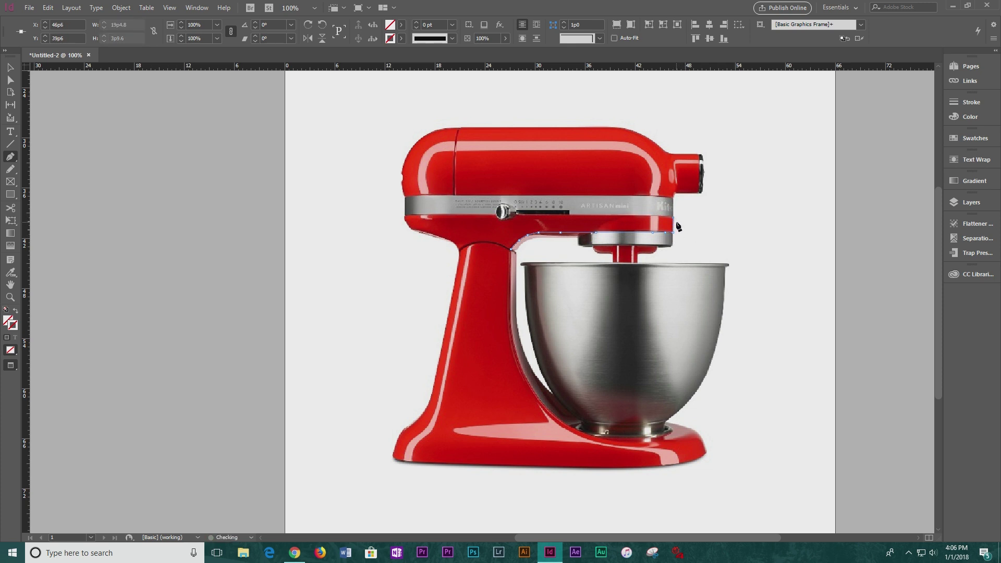
left_click(675, 193)
left_click(700, 191)
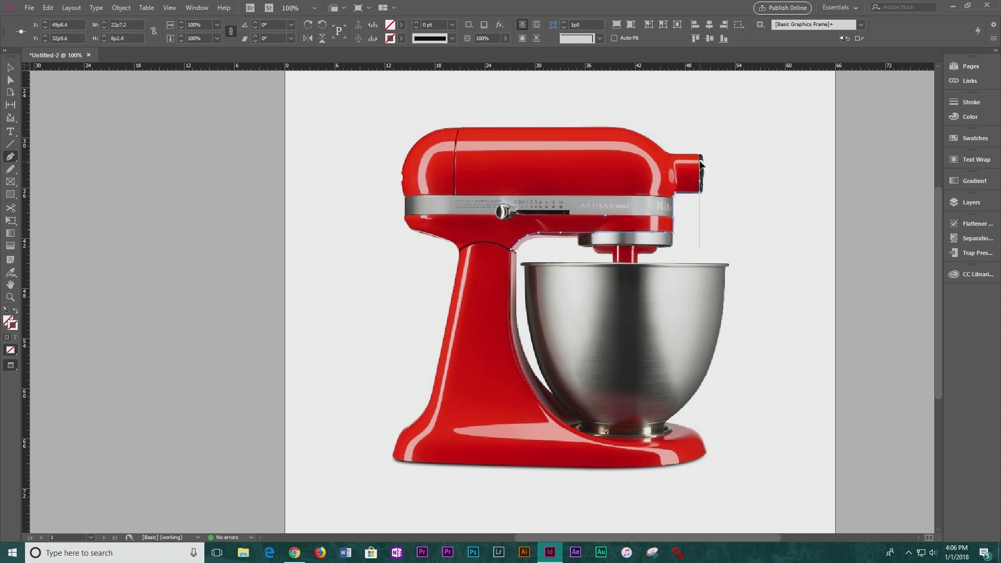
left_click(700, 155)
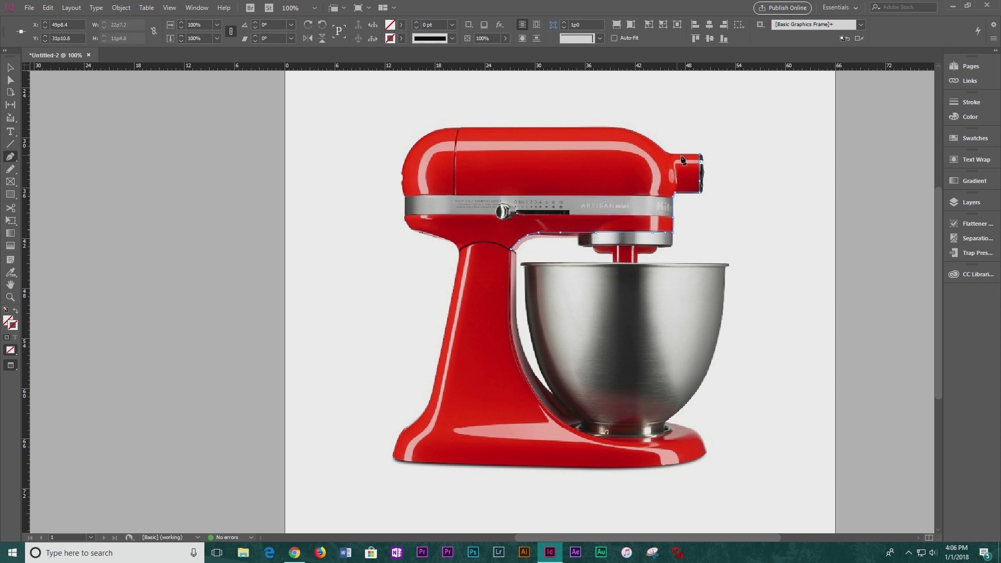
left_click(688, 155)
left_click(669, 154)
left_click(650, 140)
left_click(633, 133)
left_click(621, 127)
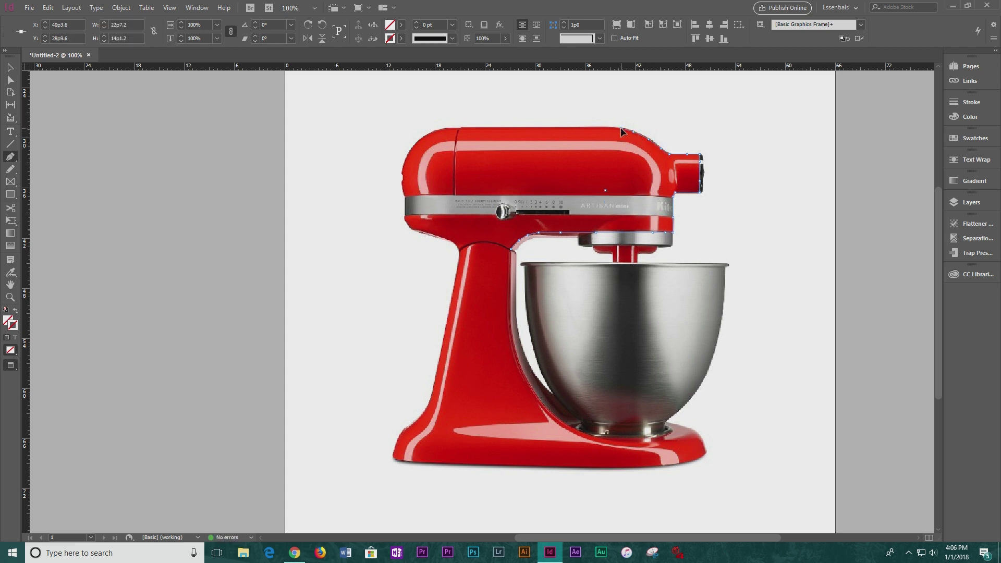
- Trace the far top edge and down the head's rounded back and left side
left_click(460, 129)
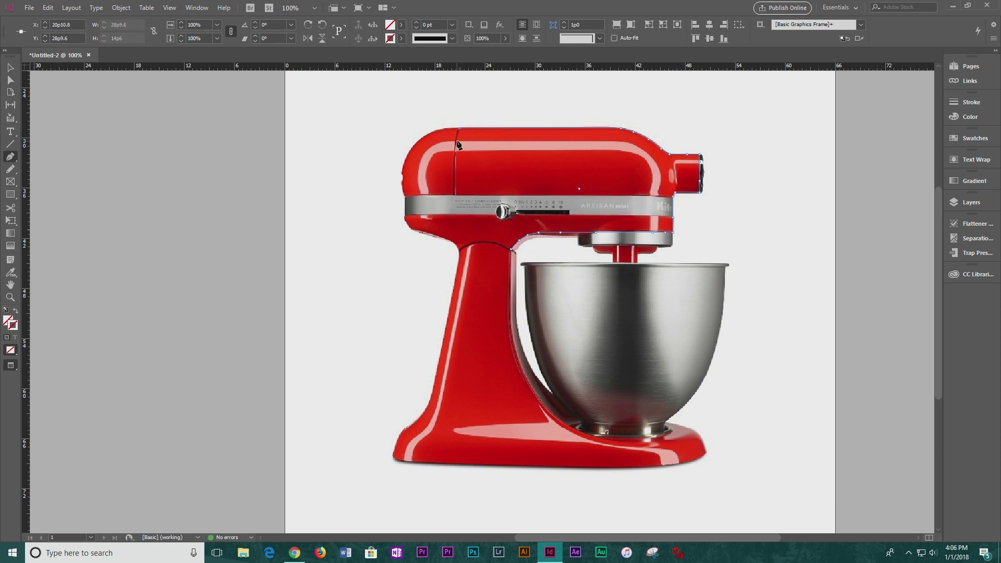
left_click(447, 129)
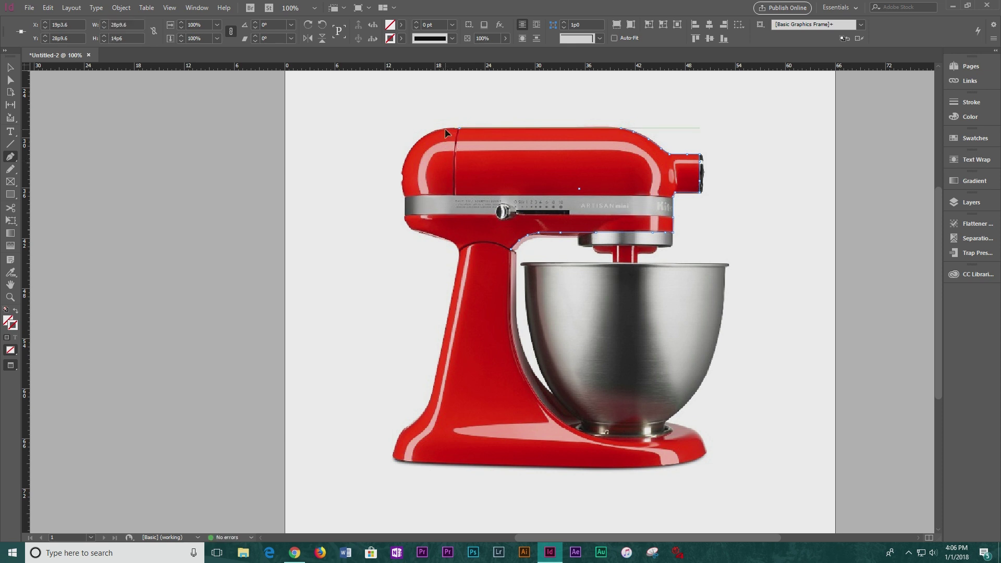
left_click(429, 134)
left_click(418, 142)
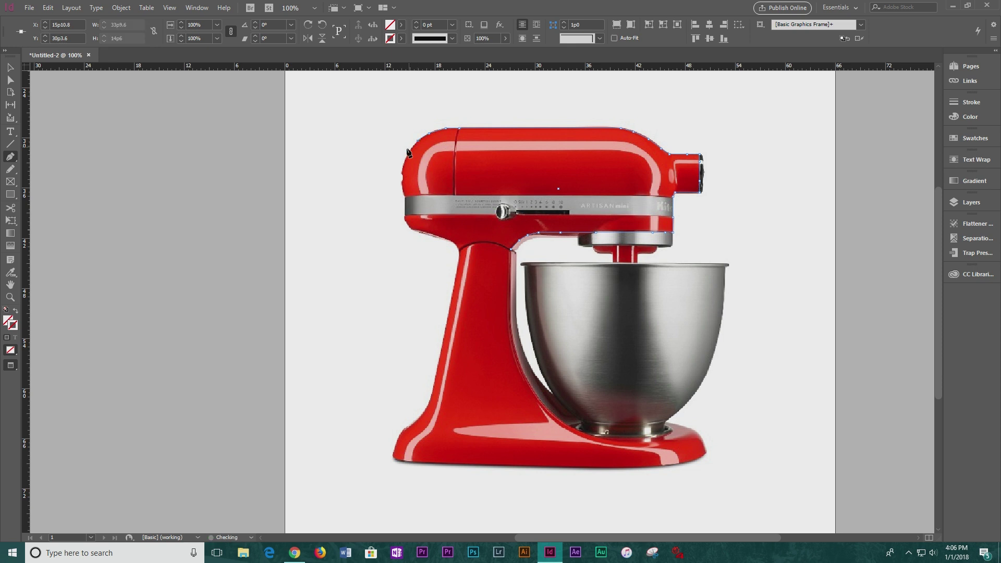
left_click(408, 155)
left_click(403, 170)
left_click(404, 188)
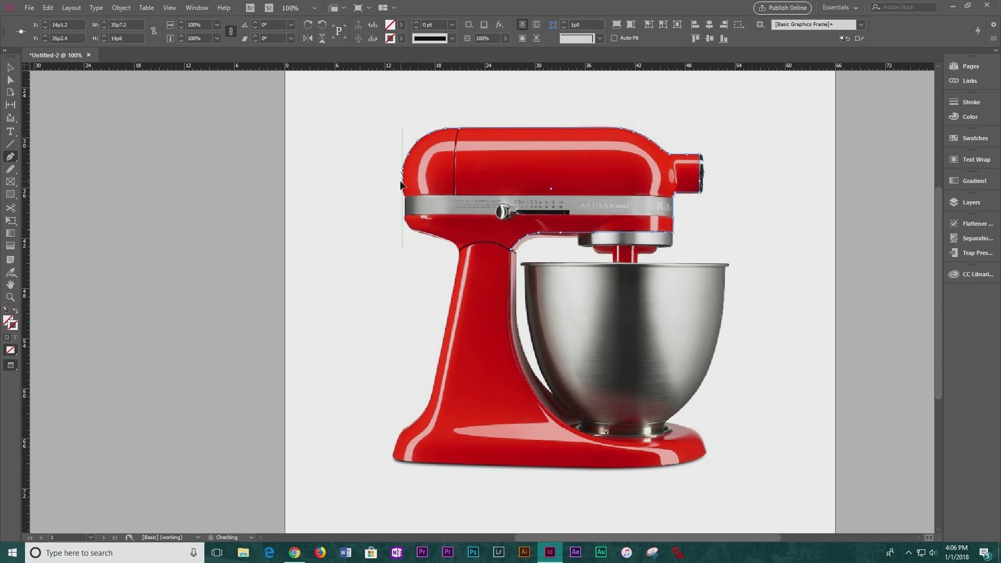
left_click(404, 207)
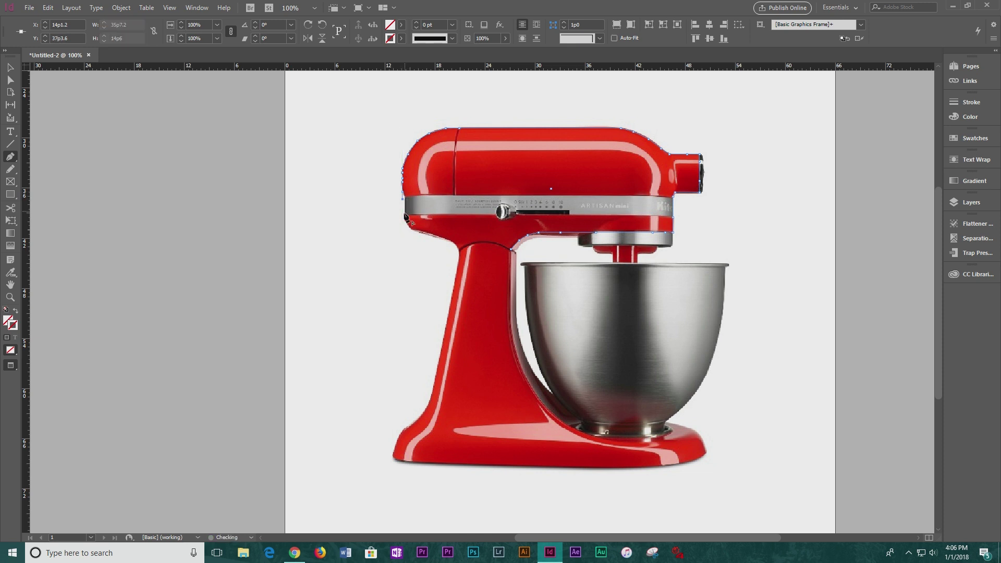
- Trace around the lower-left corner and lower edge, closing the outline at the neck
left_click(407, 205)
left_click(408, 222)
left_click(410, 230)
left_click(413, 232)
left_click(446, 239)
left_click(455, 244)
left_click(470, 245)
left_click(480, 243)
left_click(511, 250)
- Give the finished head path a 2 pt stroke after trying 1 and 3 pt
key("v")
left_click(991, 104)
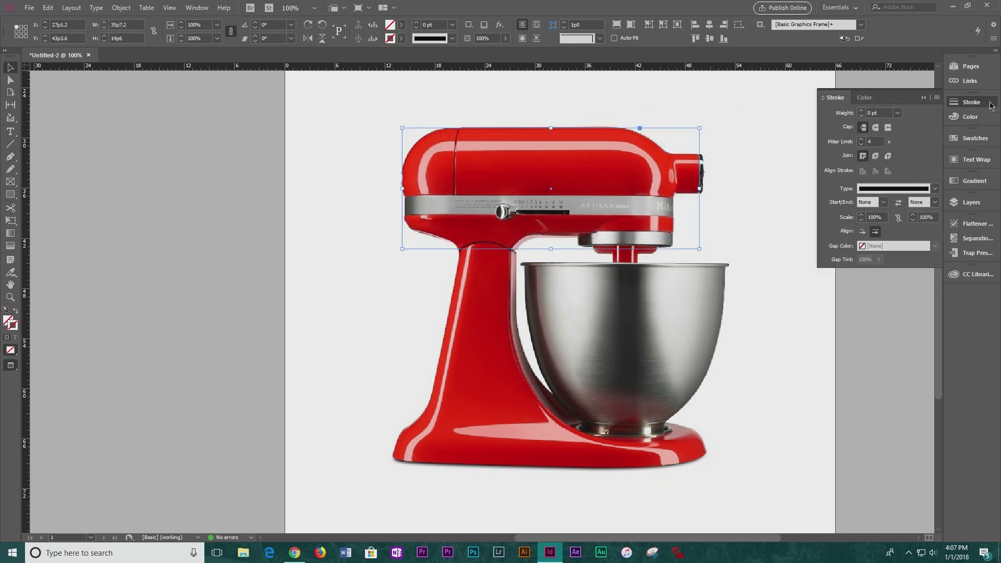
left_click(861, 111)
left_click(861, 111)
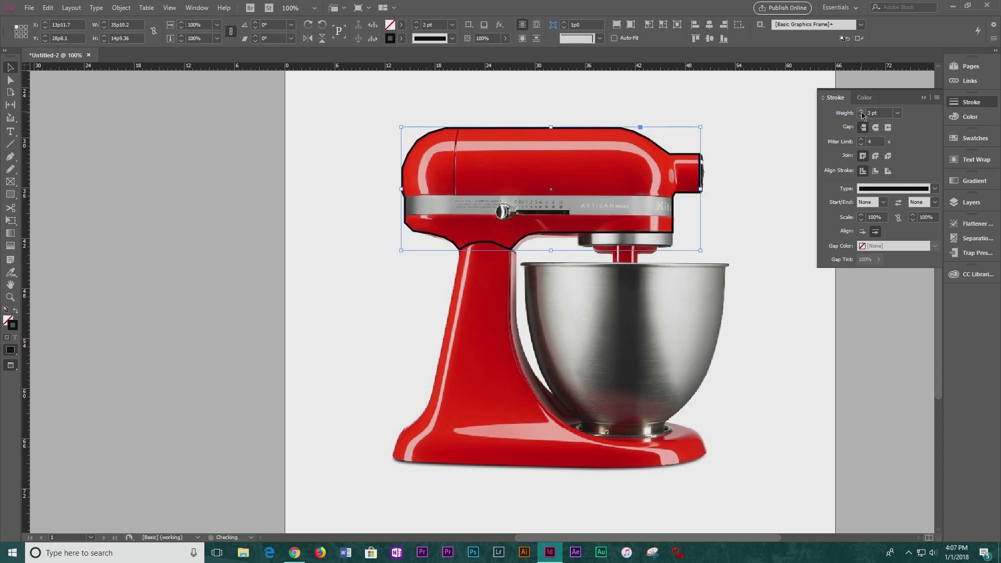
left_click(862, 111)
left_click(861, 116)
- Fill the head shape teal with a black outline by swapping fill and stroke
left_click(865, 98)
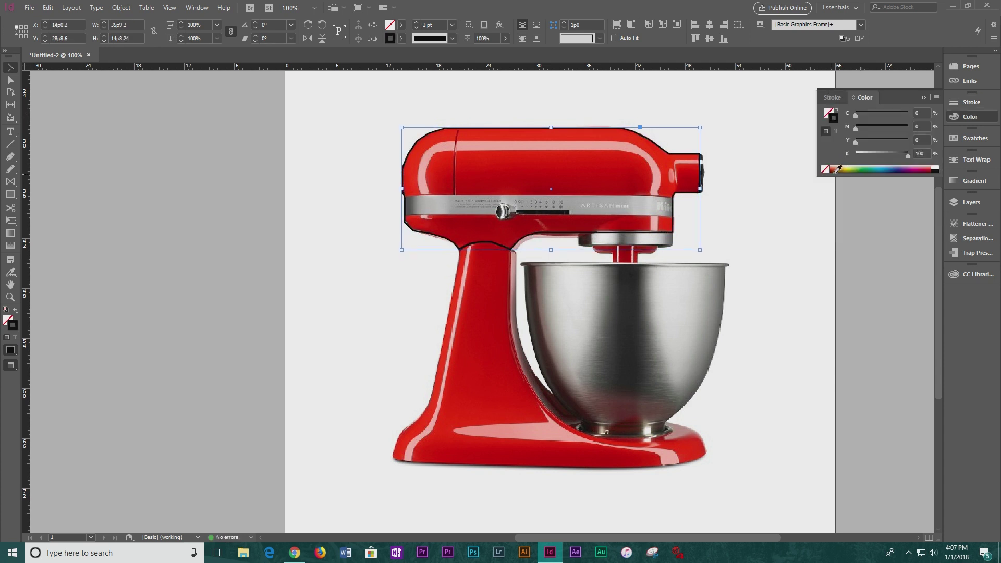
left_click(885, 166)
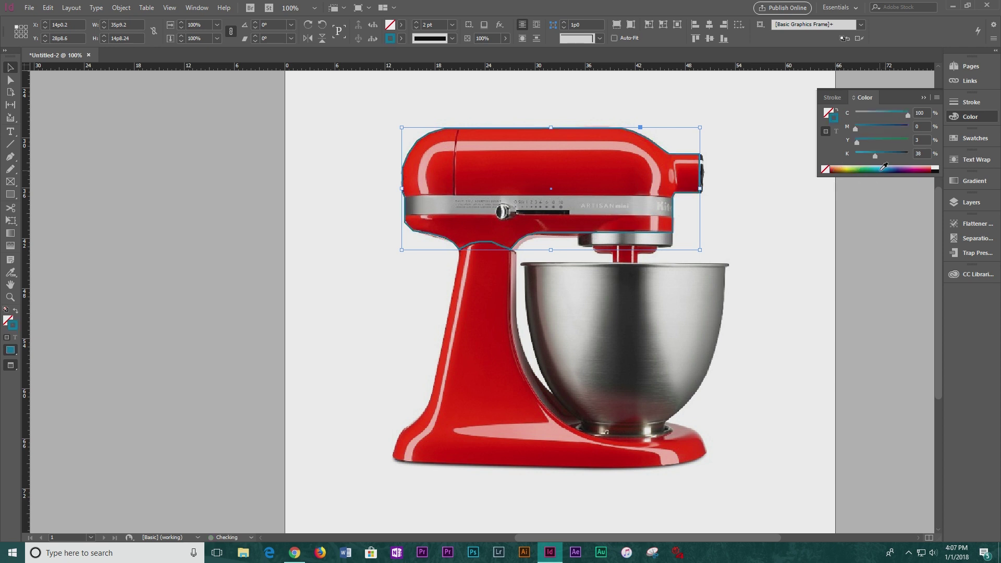
left_click(837, 112)
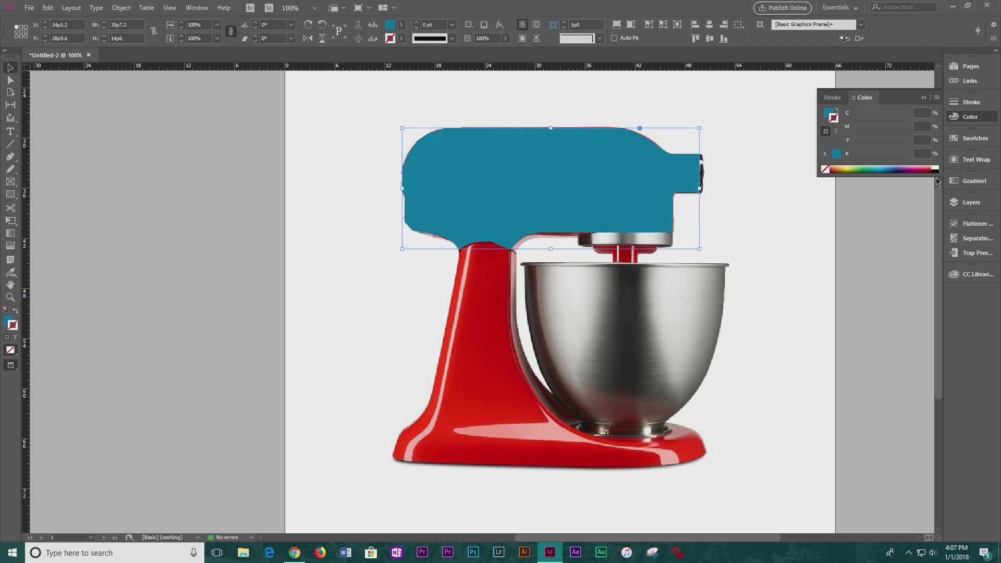
left_click(937, 171)
- Lighten the head fill to C43 M0 Y3 K17 by lowering cyan and black
left_click(827, 114)
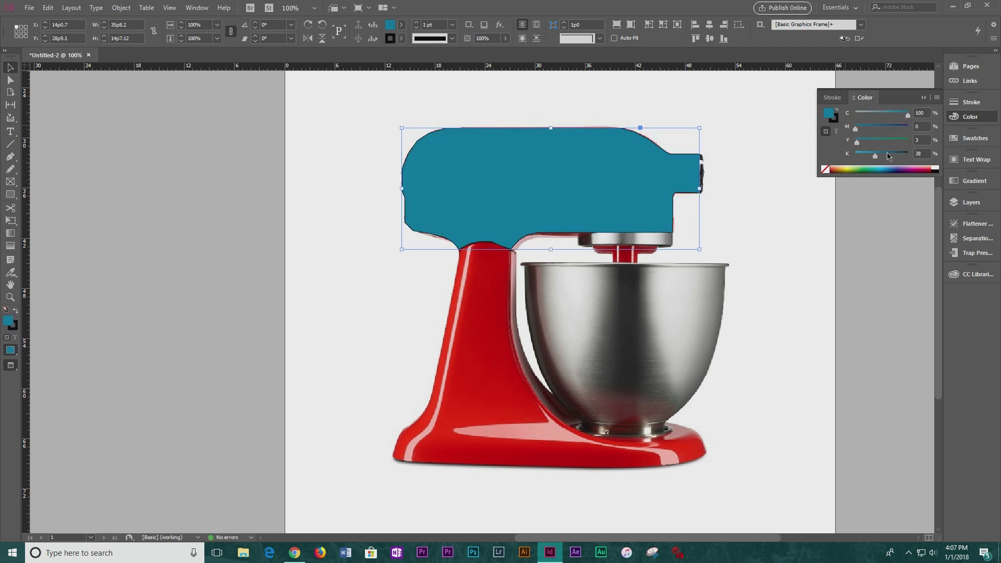
left_click_drag(906, 118, 877, 116)
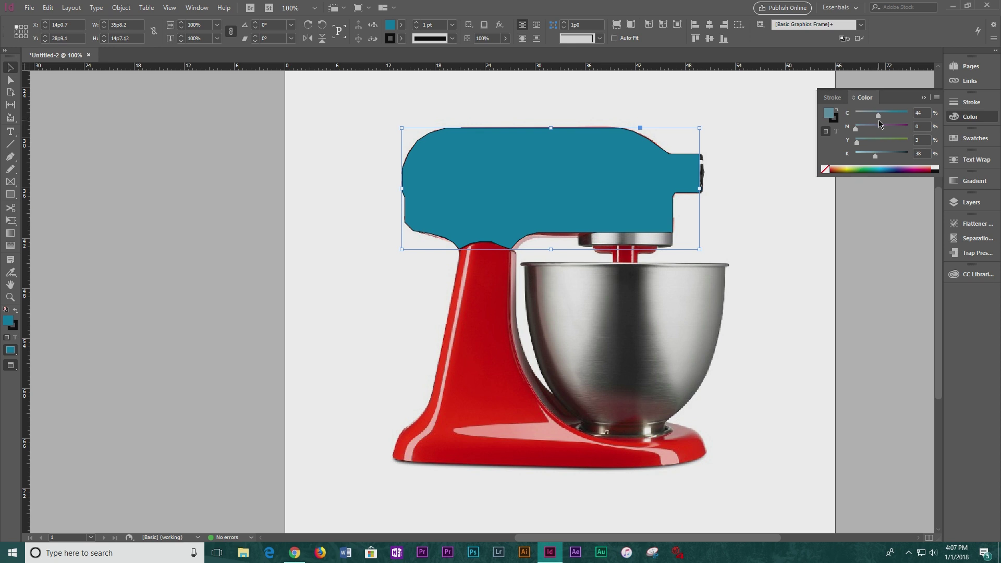
left_click_drag(876, 159, 871, 158)
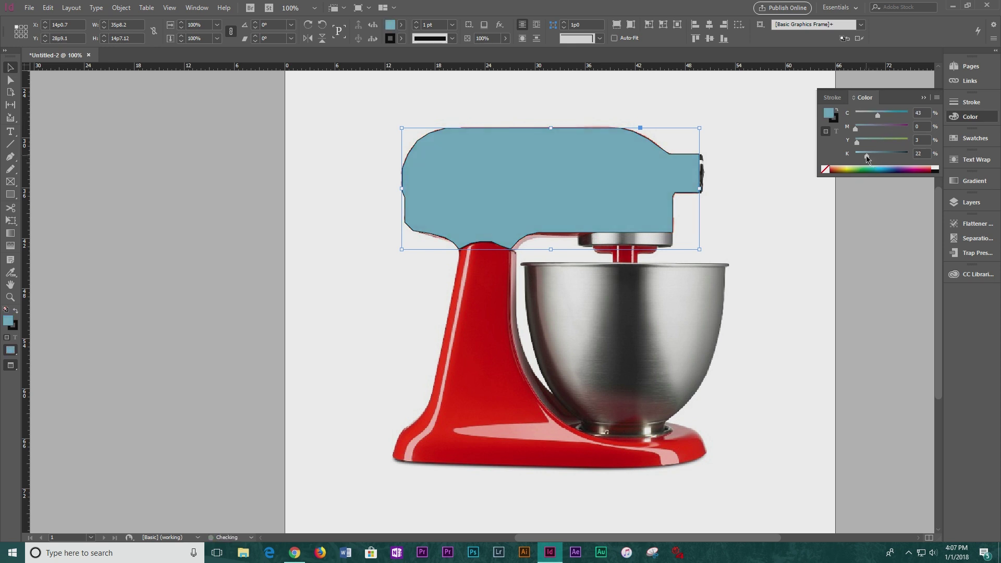
left_click_drag(868, 160, 865, 159)
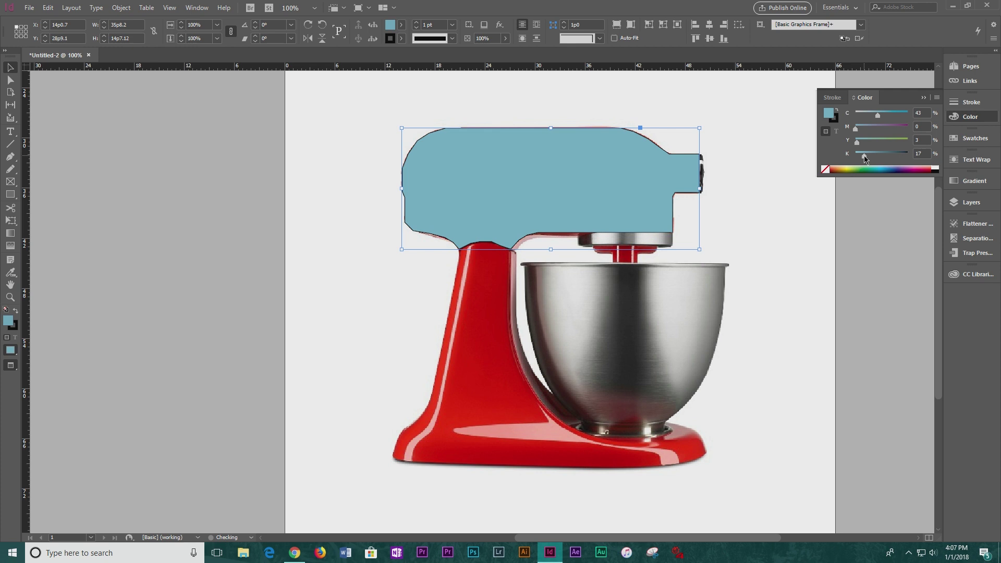
left_click(964, 117)
left_click(186, 192)
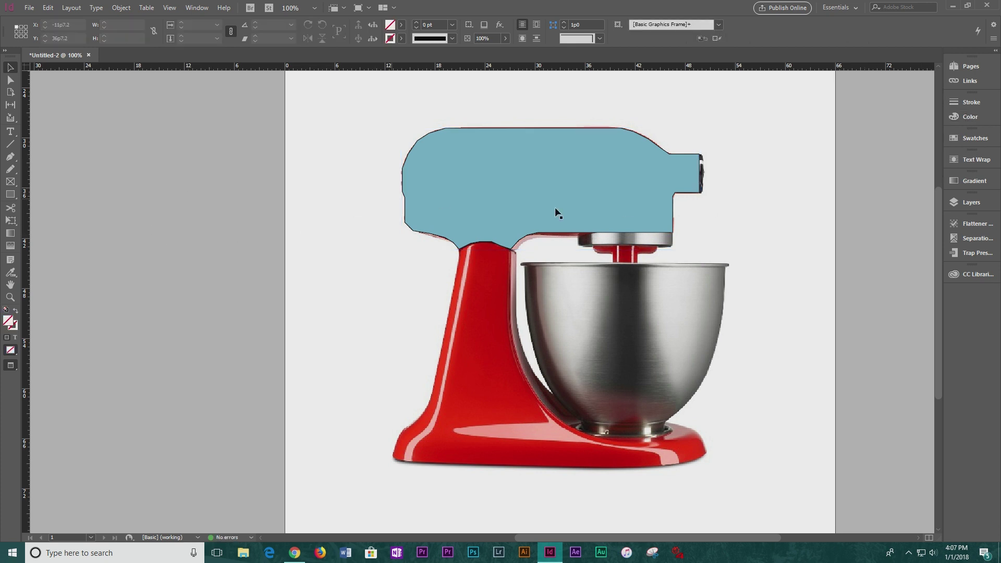
- Send the light blue head shape behind the photo, comparing front and back stacking
key("w")
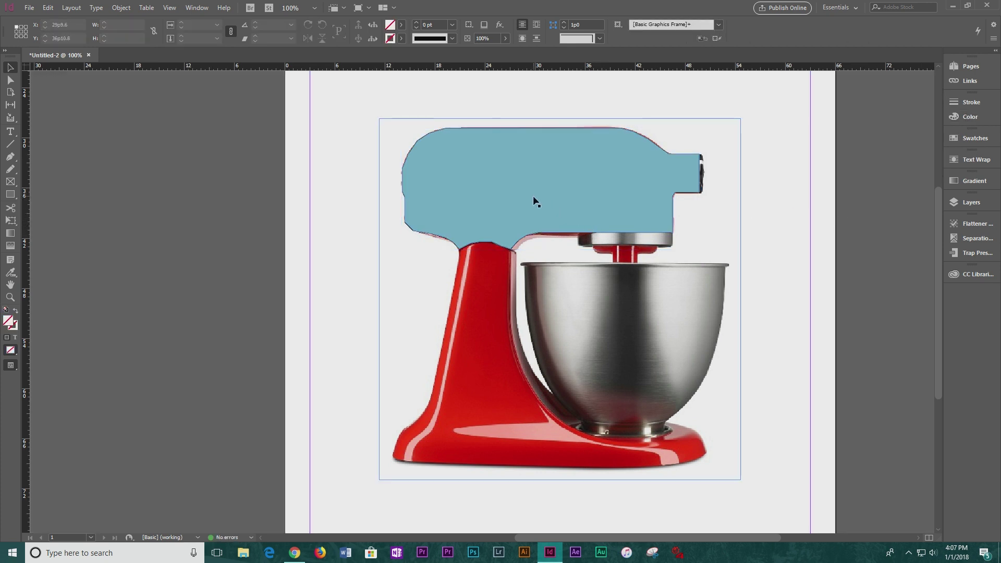
left_click(618, 181)
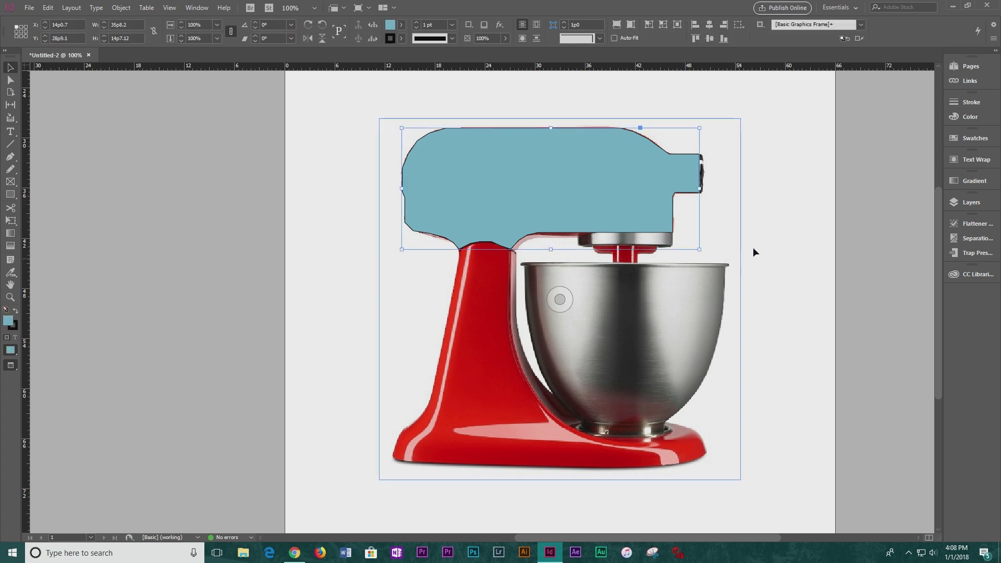
left_click(774, 236)
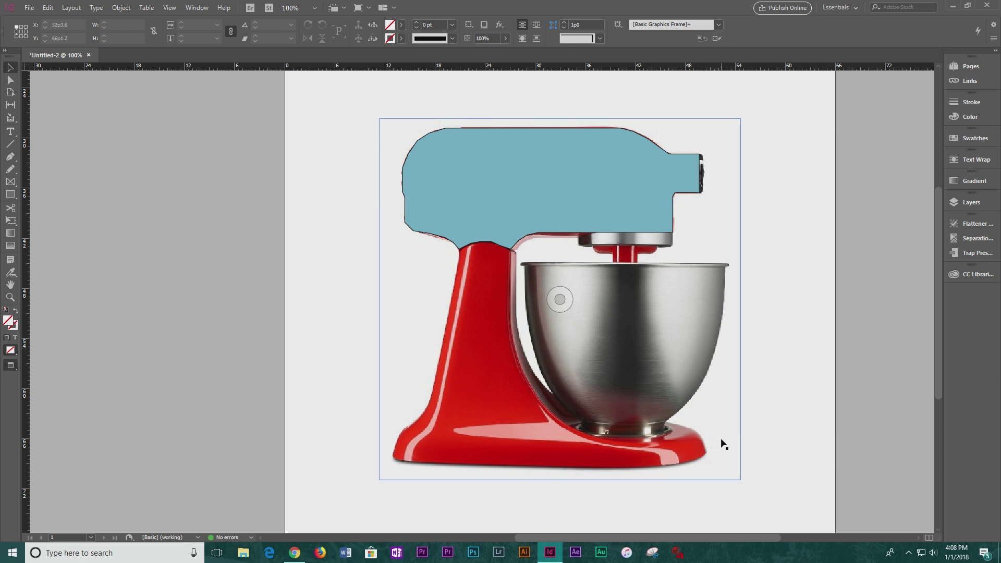
left_click(465, 167)
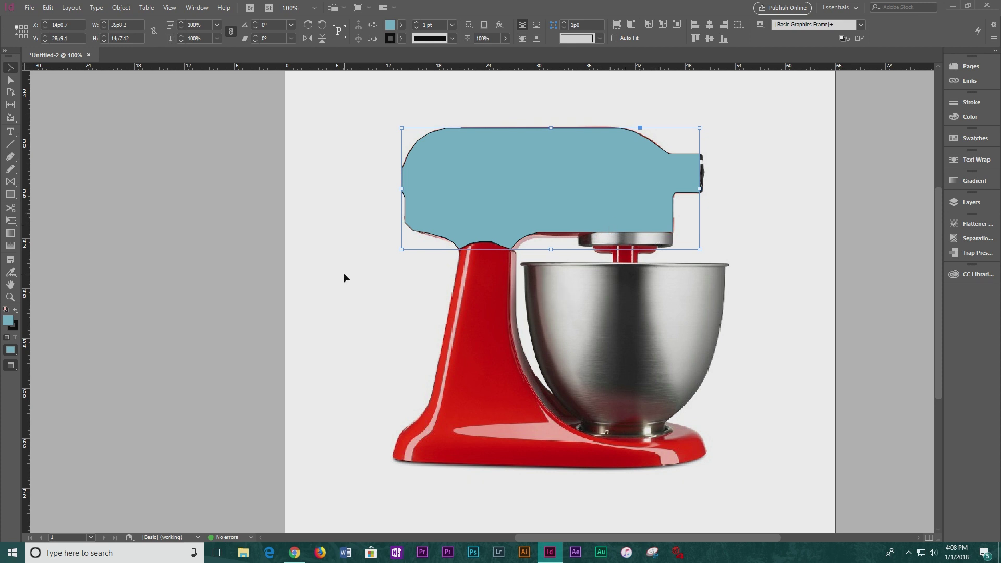
key("ctrl+shift+bracketleft")
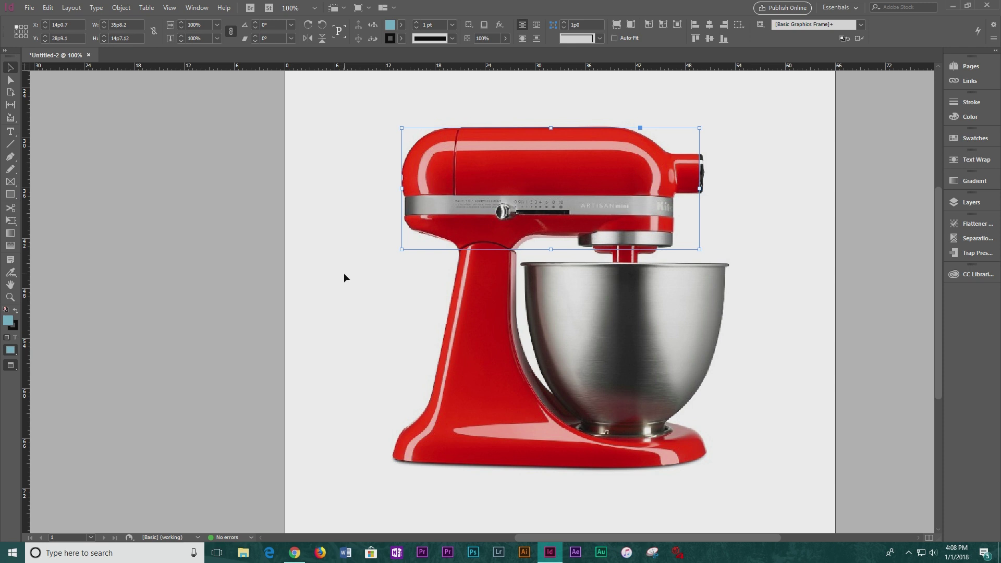
key("ctrl+shift+bracketright")
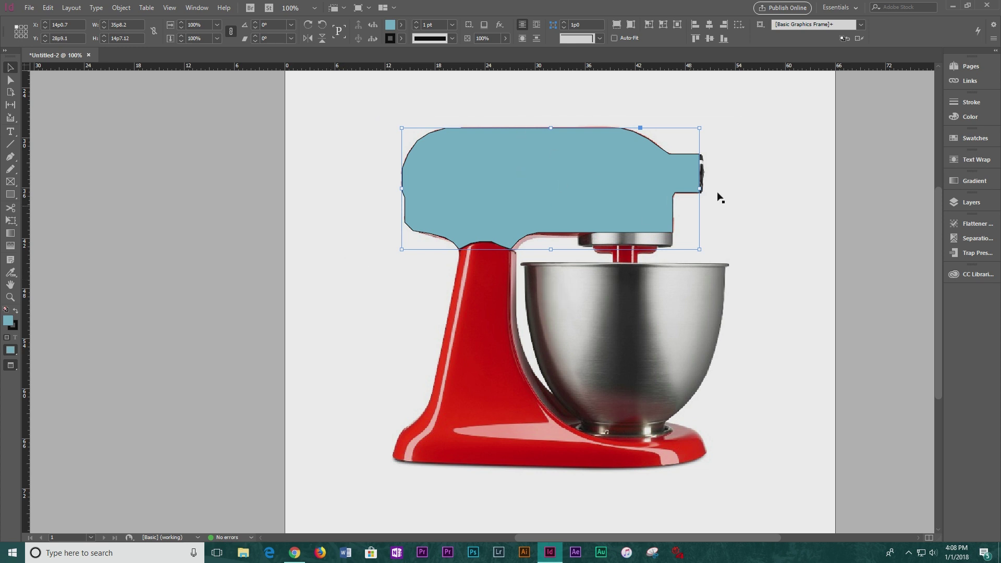
key("ctrl+shift+bracketleft")
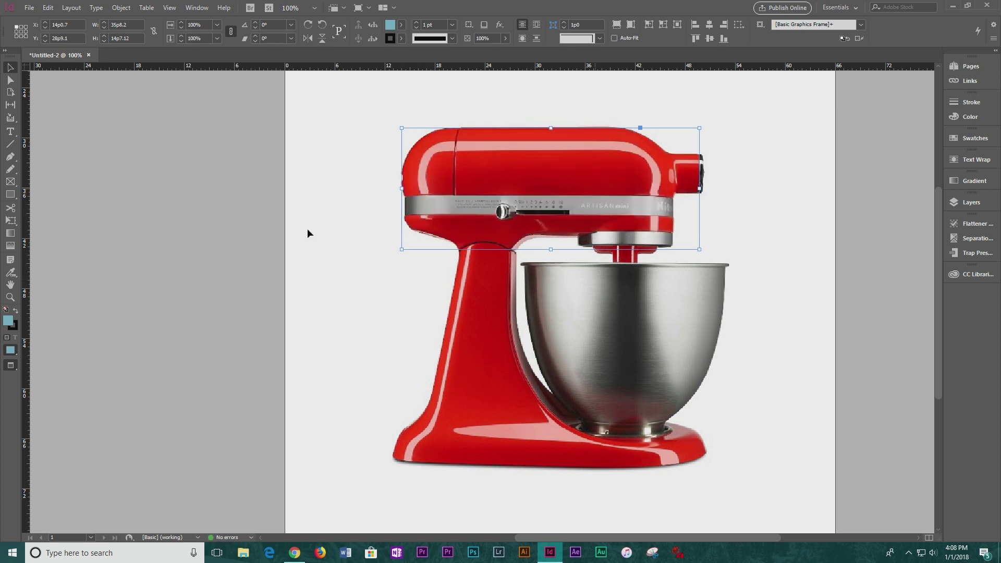
- Trace a pen path around the corners of the mixer's silver band
left_click(9, 156)
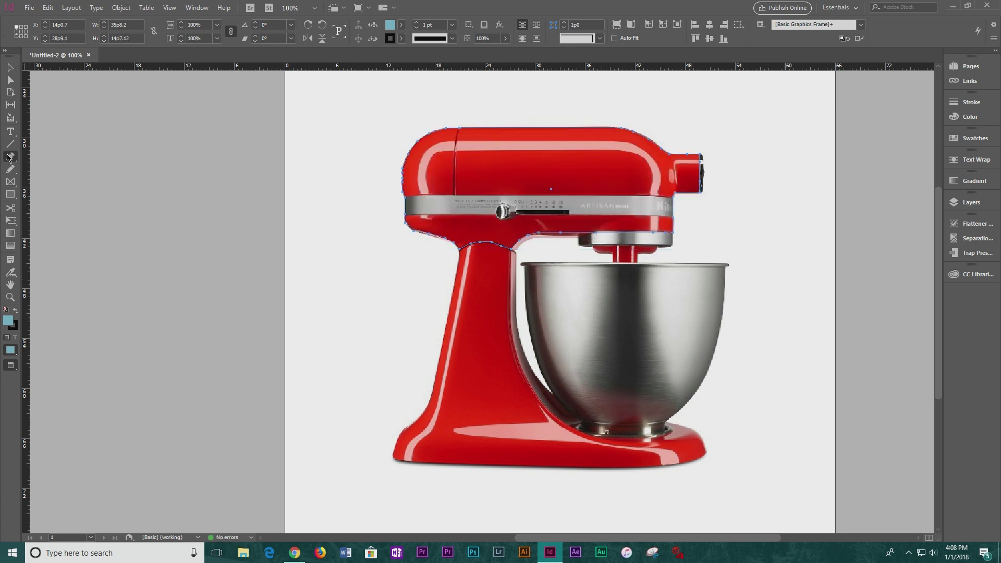
left_click(457, 198)
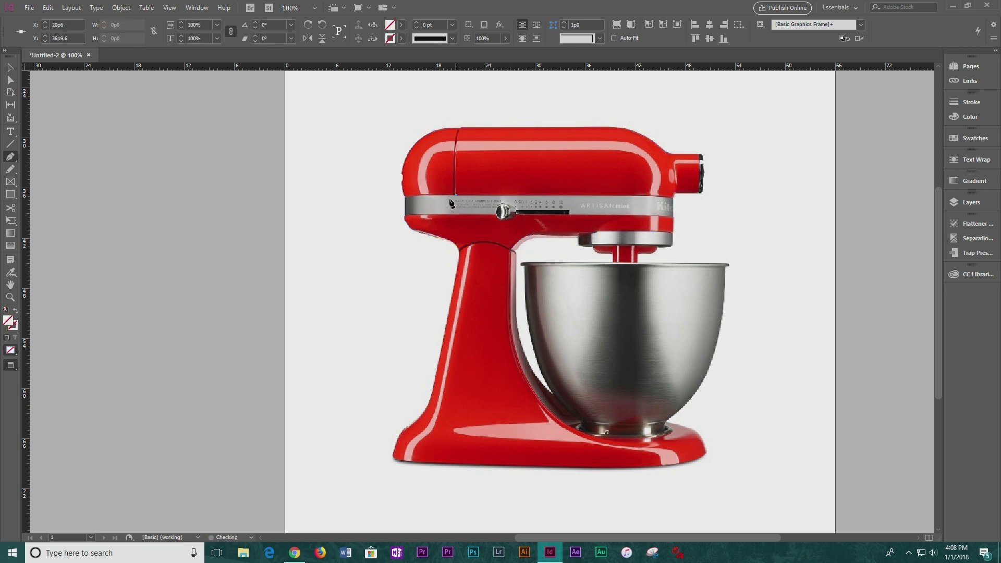
left_click(415, 201)
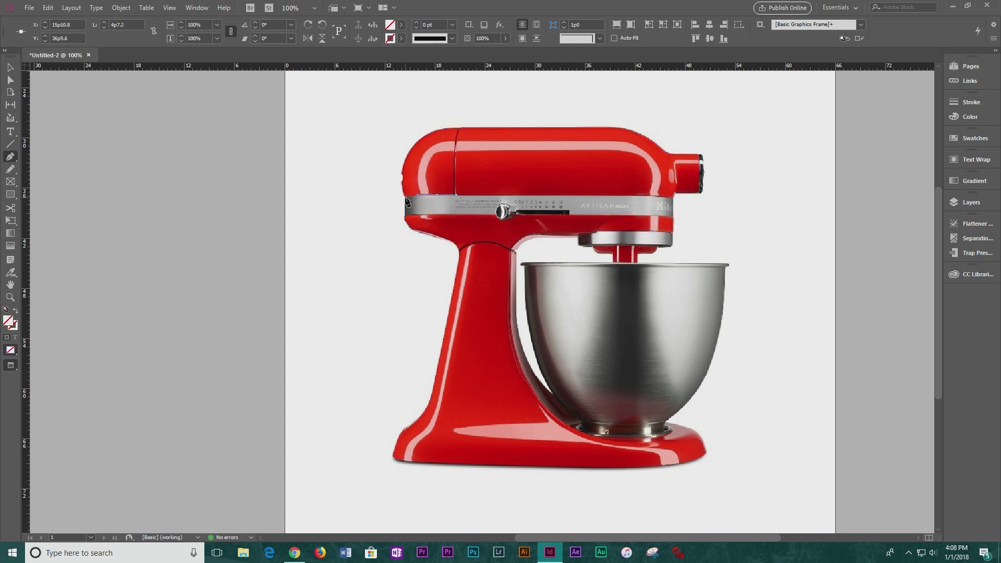
left_click(406, 199)
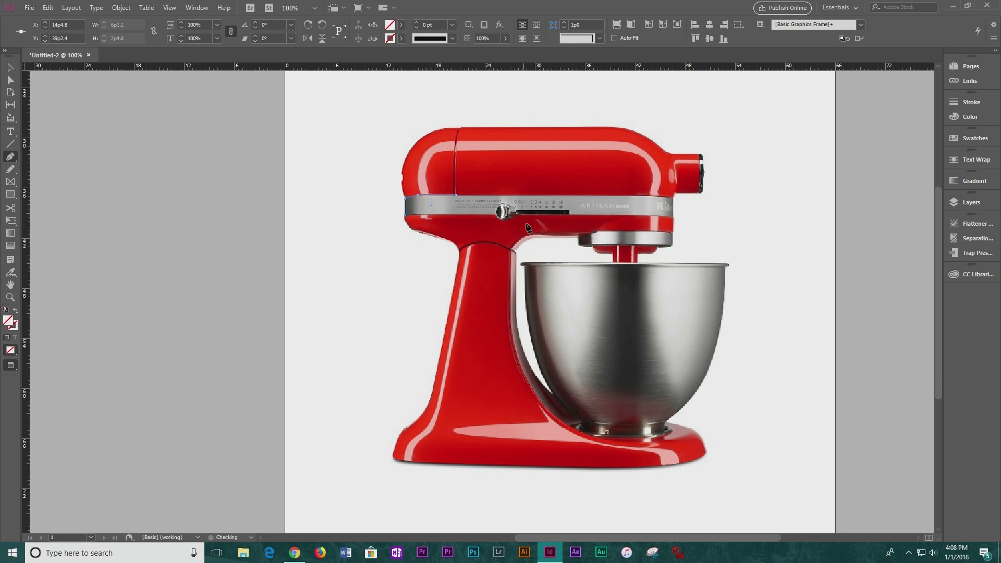
left_click(499, 216)
left_click(657, 215)
left_click(675, 203)
- Fill the band shape grey at K 42 and tuck it behind the photo
left_click(970, 116)
left_click(936, 169)
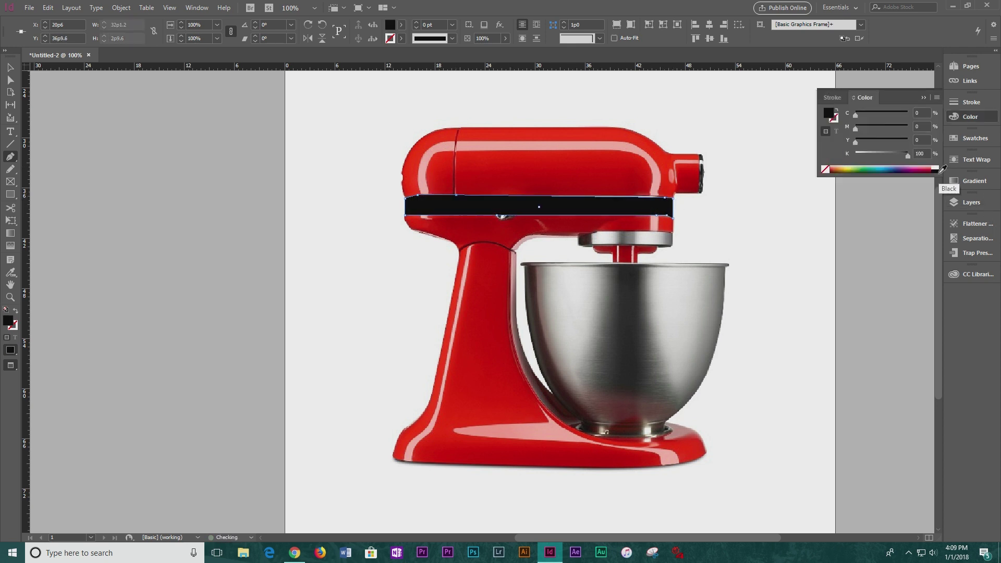
left_click_drag(908, 155, 878, 157)
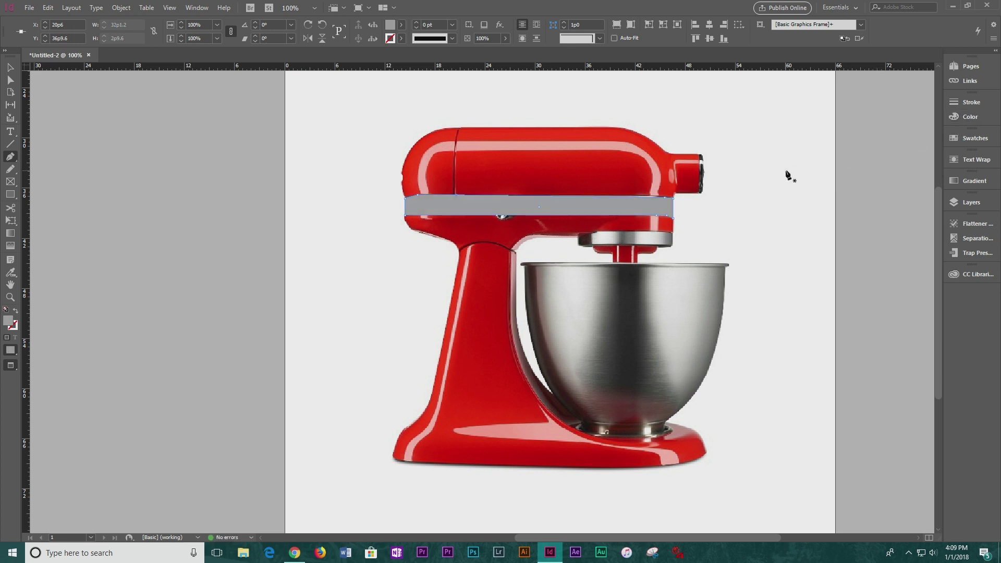
key("ctrl+z")
key("ctrl+z")
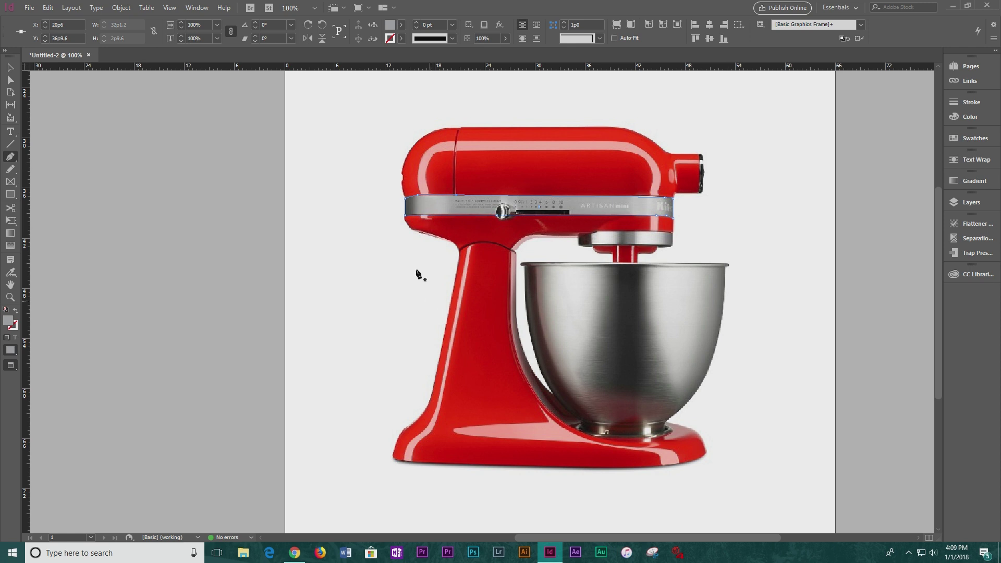
left_click(348, 229)
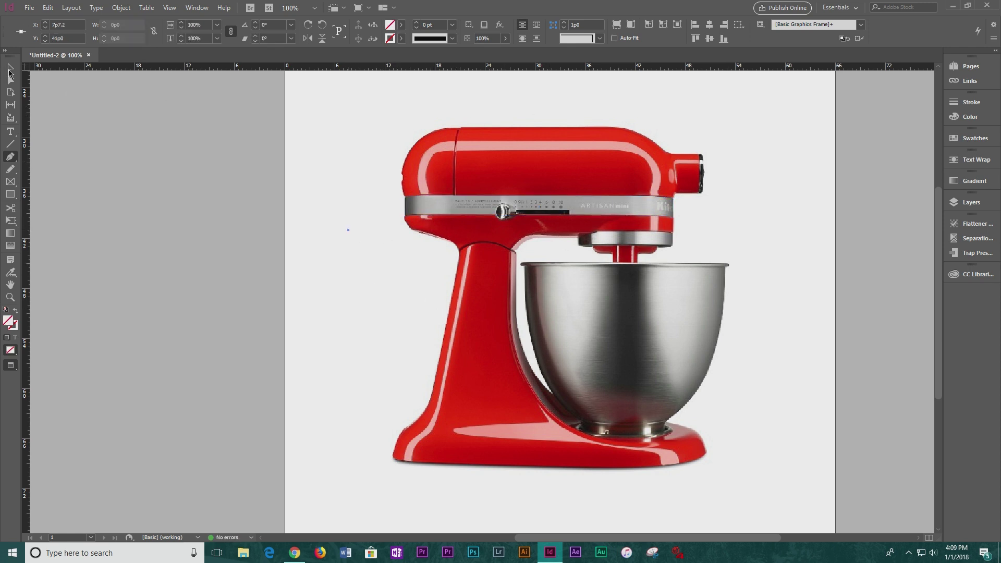
left_click(10, 67)
left_click(446, 152)
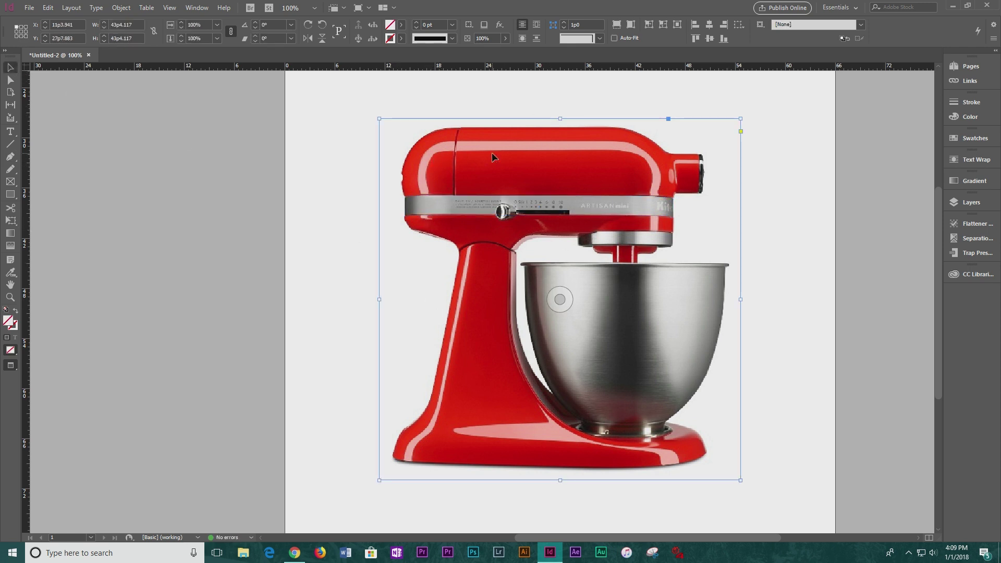
key("Delete")
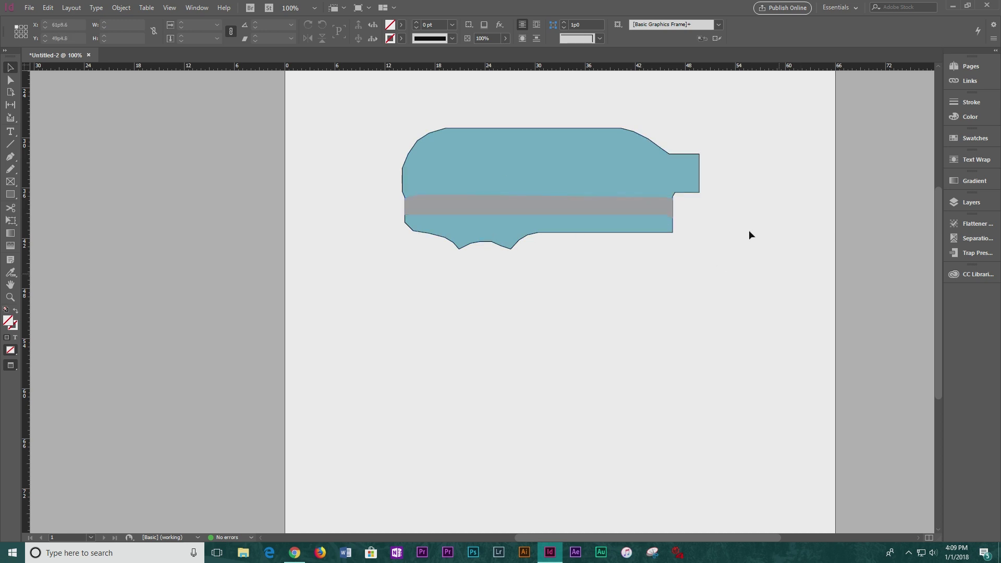
key("ctrl+z")
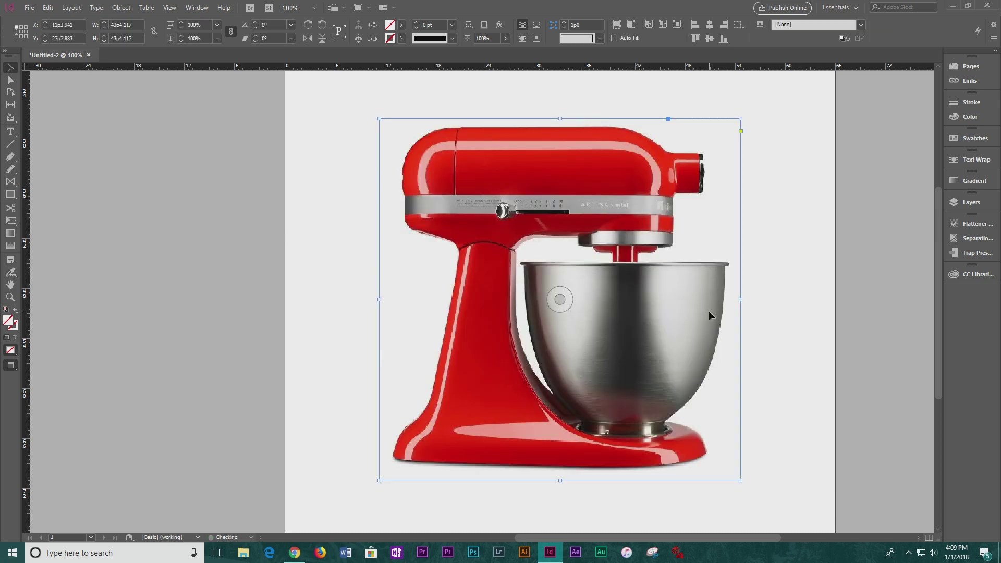
left_click(796, 289)
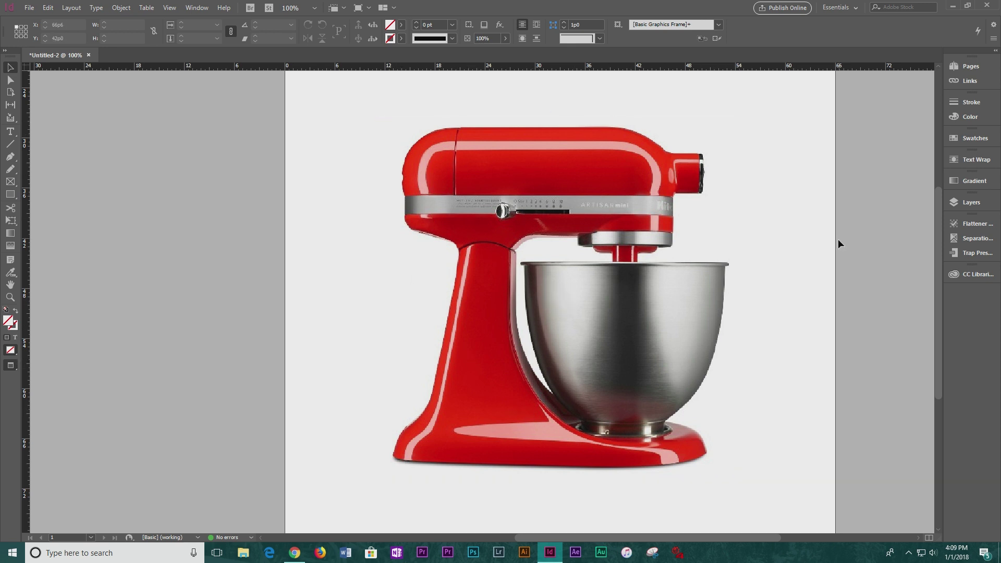
- Zoom in and begin tracing the stand's edge around the bowl base
key("ctrl+equal")
key("ctrl+equal")
key("ctrl+equal")
scroll(514, 268, "up", 5)
key("p")
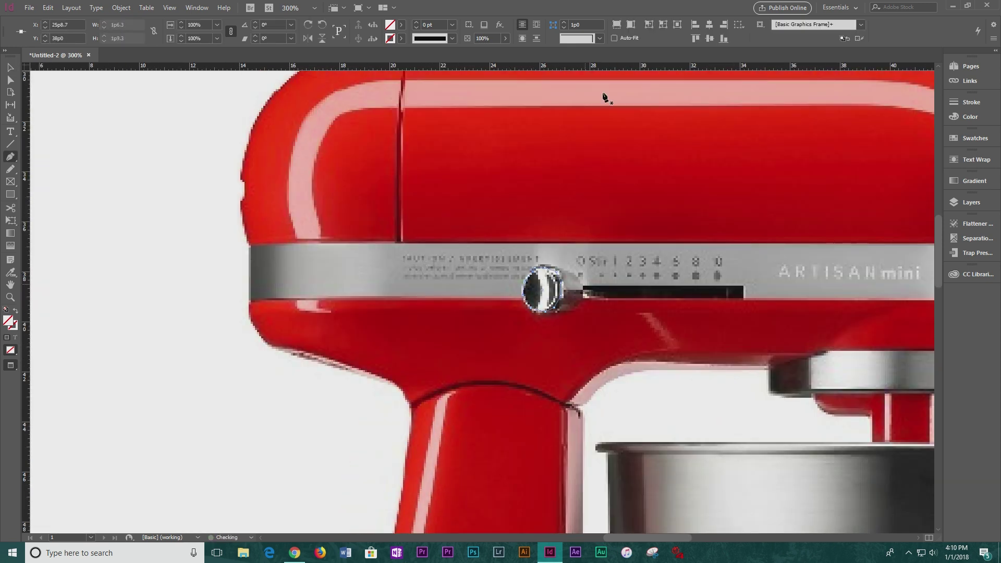
key("ctrl+minus")
scroll(435, 274, "down", 6)
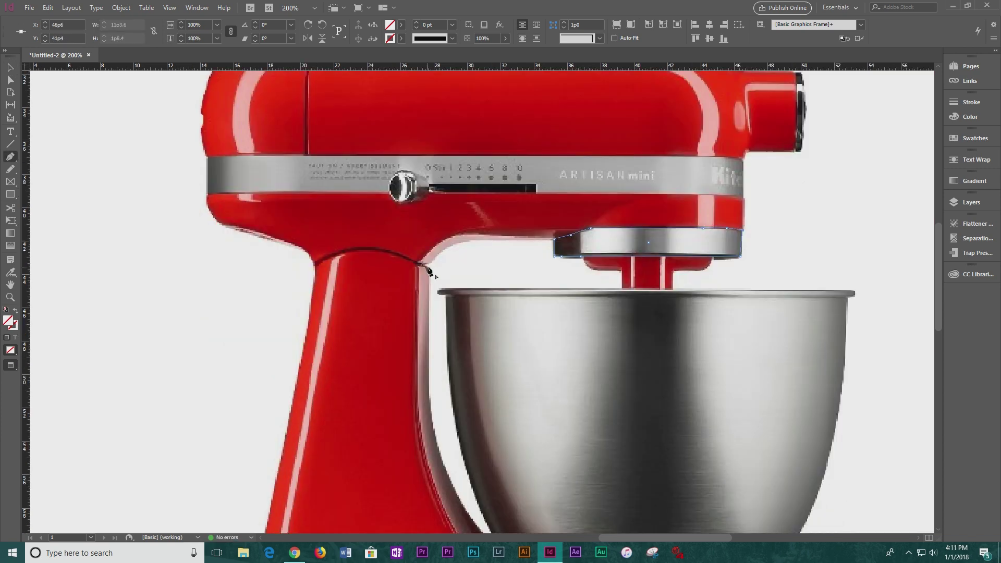
left_click(473, 343)
left_click(460, 315)
left_click(499, 361)
left_click(544, 396)
- Continue the stand outline along the foot's bottom edge and inner edge
left_click(669, 414)
left_click(741, 401)
left_click(782, 398)
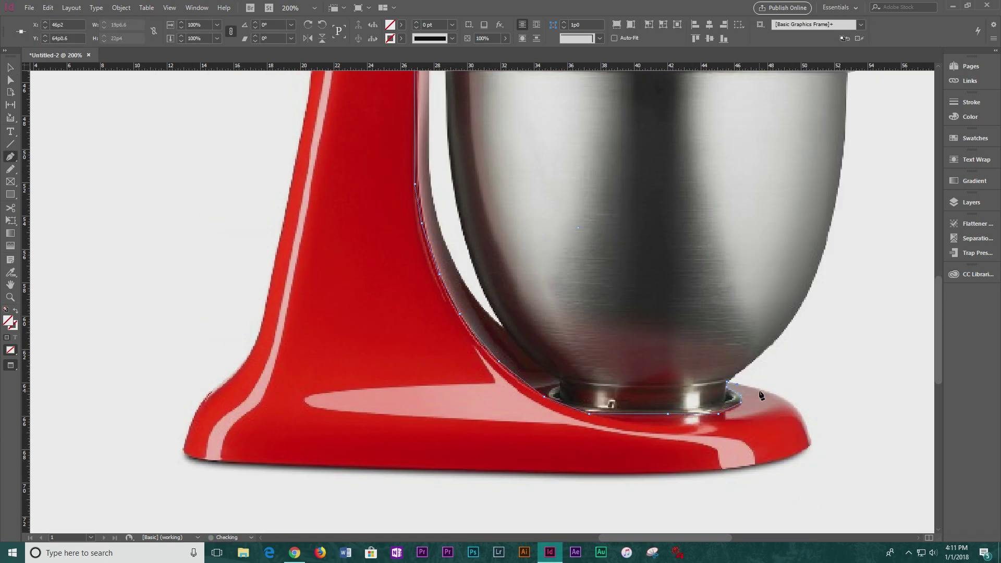
left_click(810, 447)
left_click(609, 474)
left_click(219, 463)
scroll(250, 358, "up", 3)
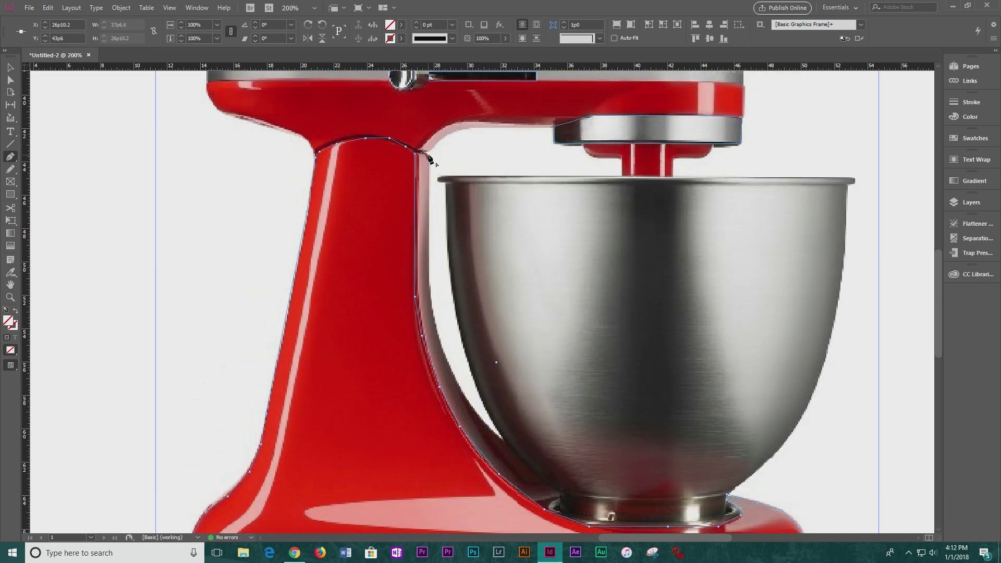
left_click(465, 458)
scroll(514, 509, "down", 3)
scroll(470, 261, "up", 5)
- Trace and close an outline of the neck and the head's underside
left_click(428, 167)
left_click(449, 154)
left_click(483, 149)
left_click(544, 148)
left_click(599, 150)
left_click(555, 166)
- Outline the beater shaft below the mixer head
scroll(449, 177, "up", 2)
left_click(623, 307)
left_click(674, 312)
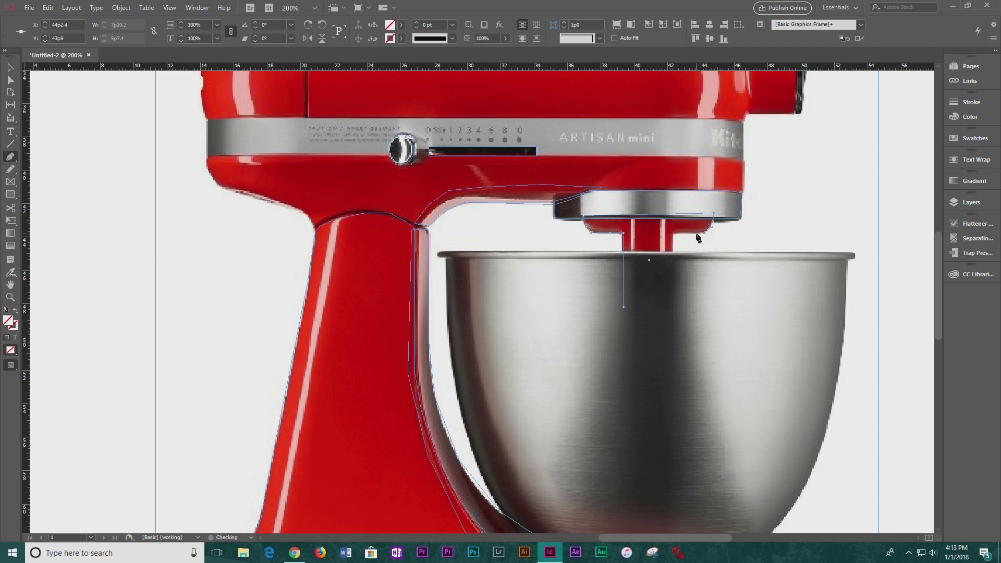
scroll(447, 183, "down", 4)
- Trace the bowl's left edge, base and right side, closing it at the rim
left_click(447, 182)
left_click(504, 440)
left_click(728, 492)
left_click(853, 186)
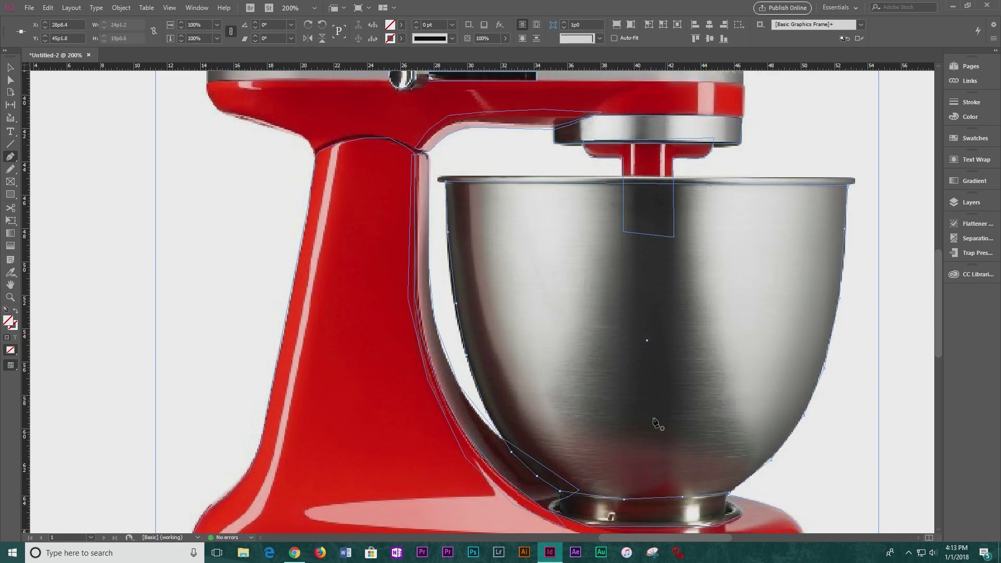
scroll(660, 417, "down", 3)
scroll(668, 413, "up", 5)
scroll(667, 413, "down", 6)
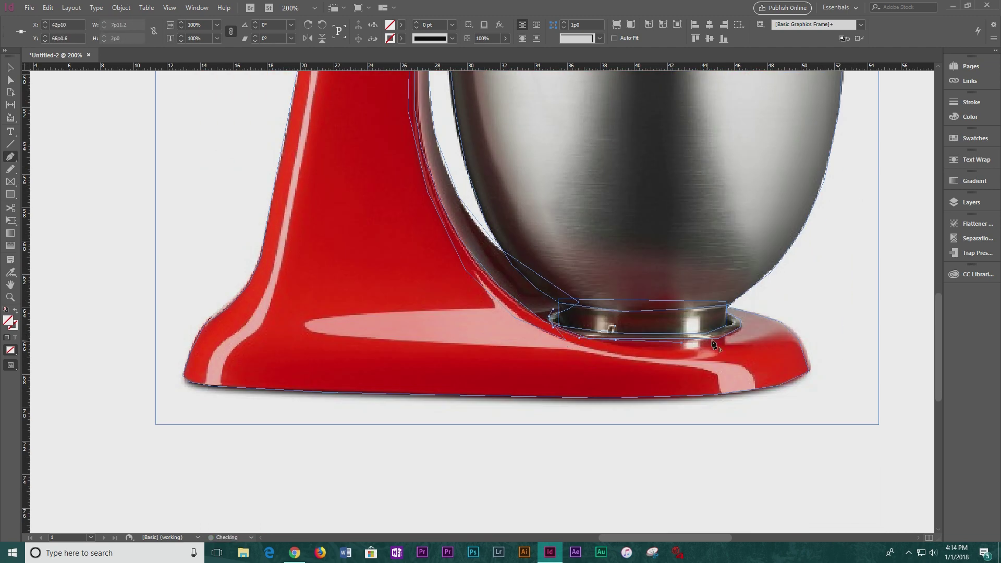
key("v")
key("ctrl+minus")
key("ctrl+minus")
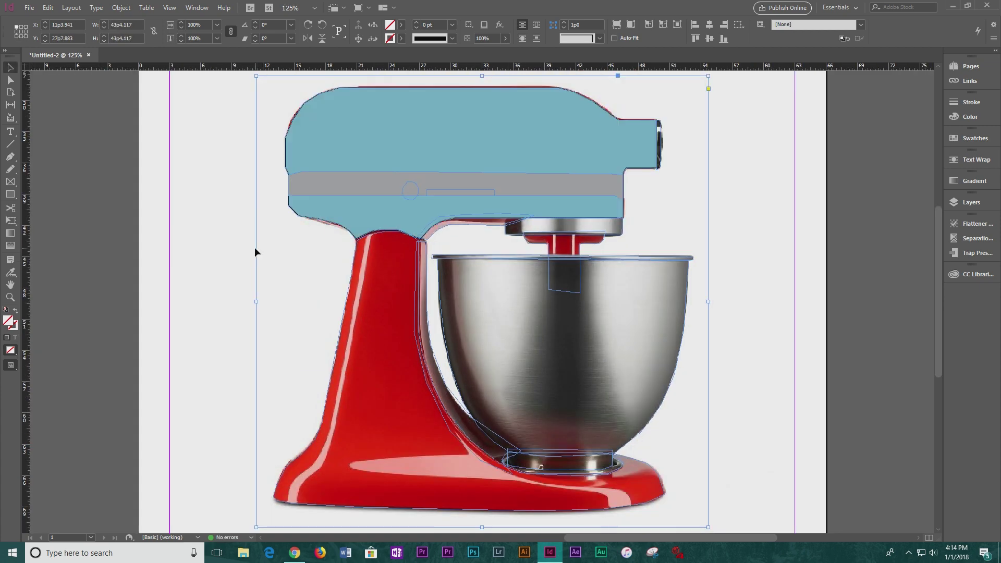
- Bring the traced shapes in front of the mixer photo via Arrange
right_click(296, 214)
mouse_move(324, 329)
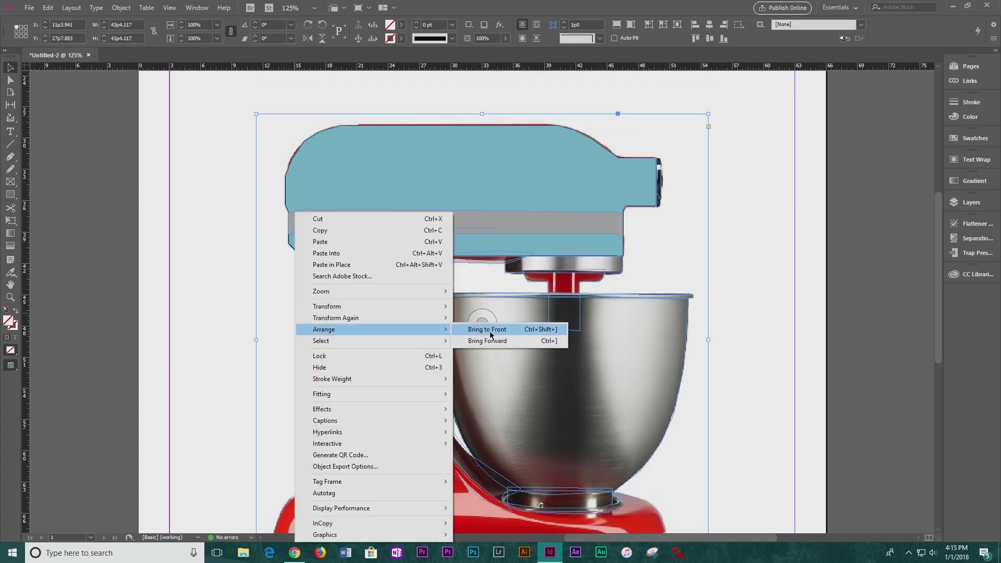
left_click(487, 329)
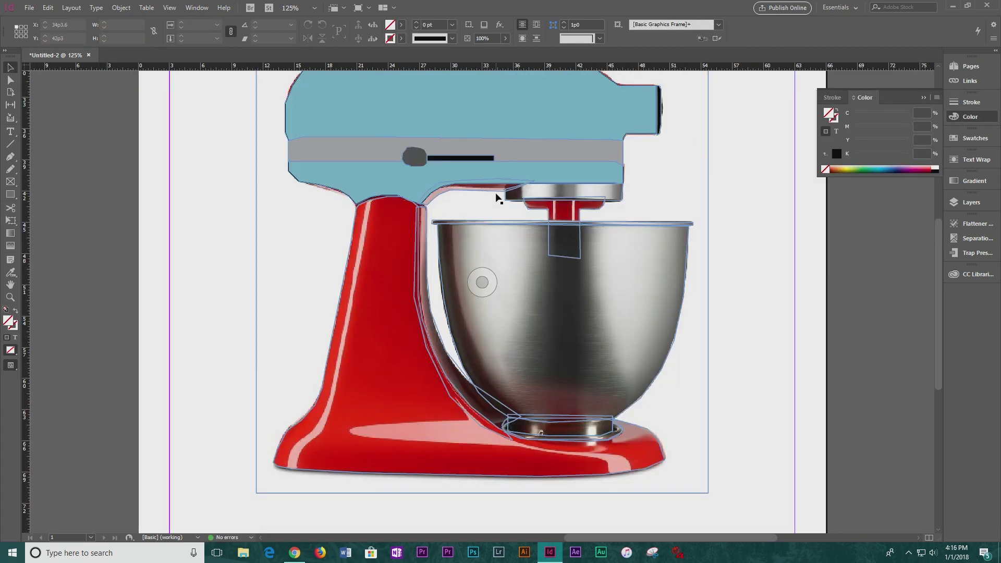
- Fill knob dark grey, slot black, neck, stand and base light blue; preview at 125%
left_click(11, 275)
left_click(365, 120)
left_click(10, 68)
left_click(323, 312)
key("ctrl+shift+bracketleft")
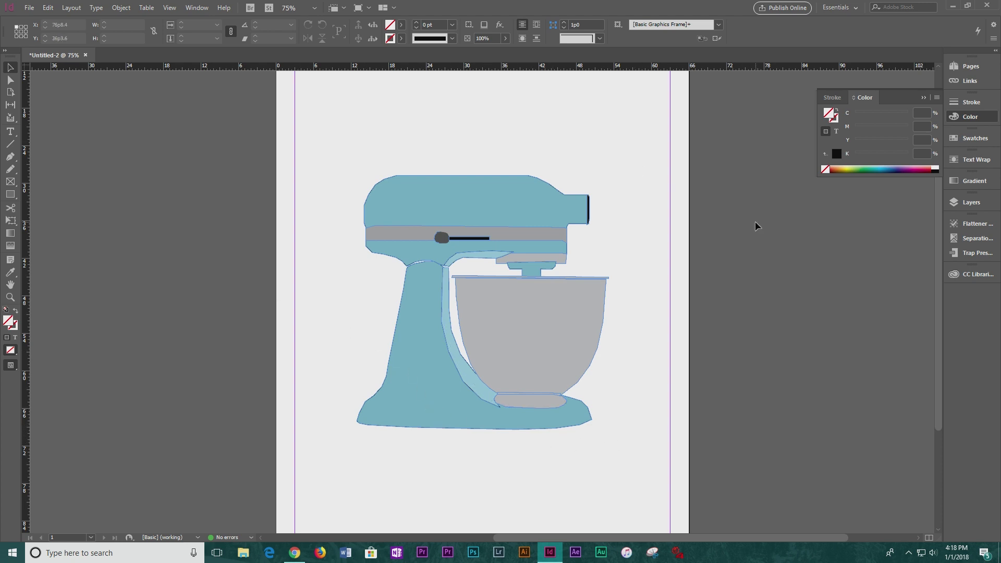
key("w")
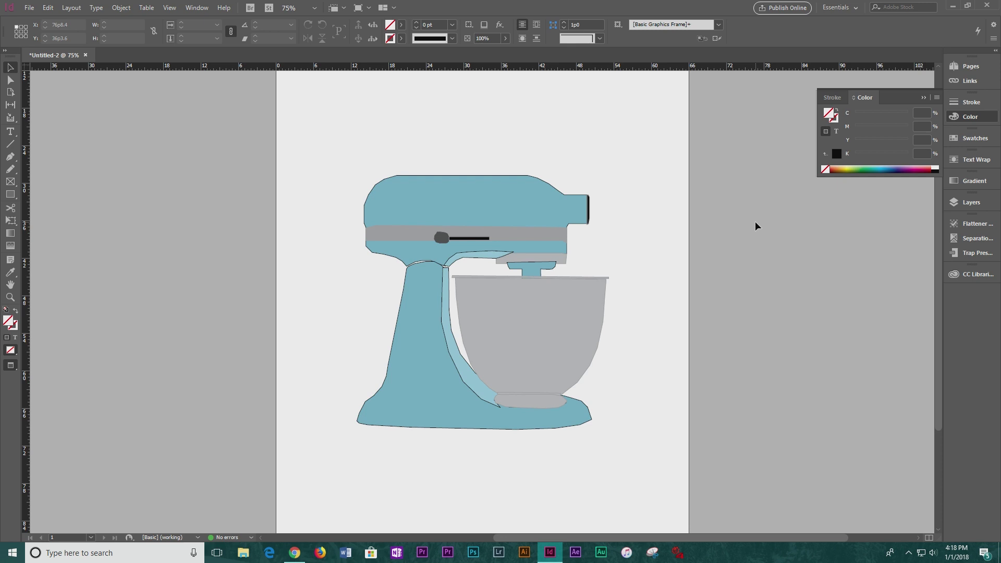
key("ctrl+equal")
key("ctrl+equal")
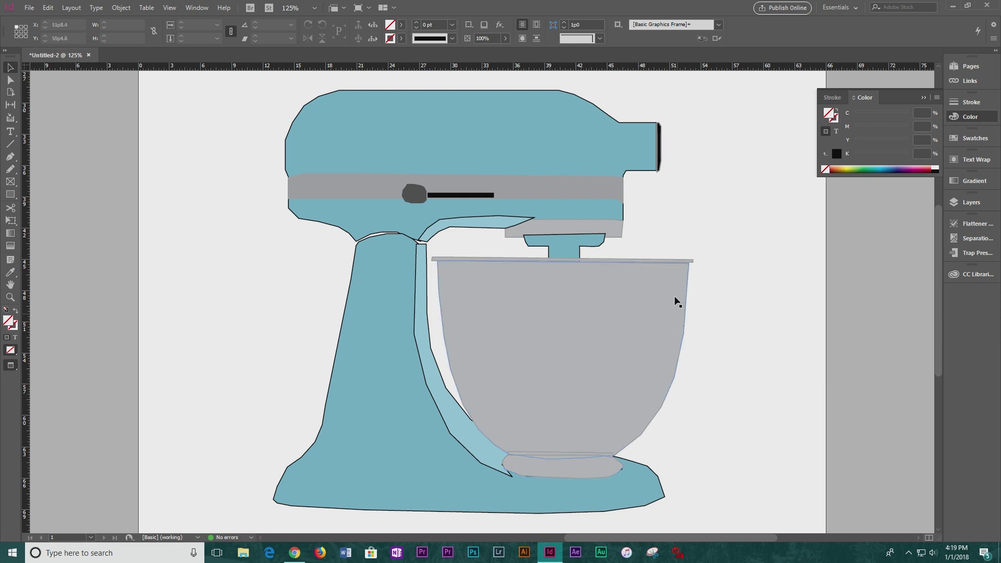
- Remove the black outline from the mixer head shape, leaving stroke at none
scroll(688, 274, "up", 2)
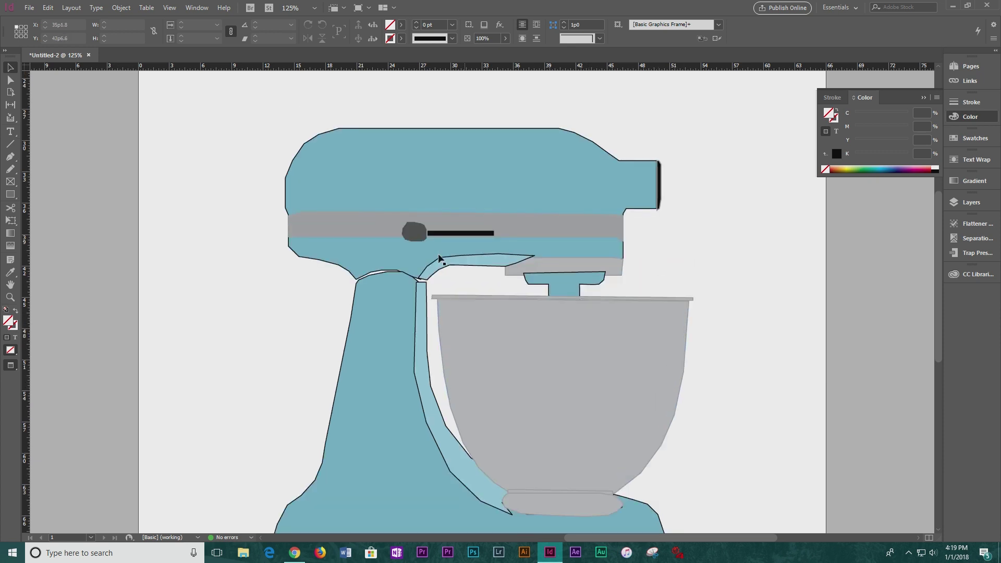
left_click(313, 157)
left_click(288, 359)
scroll(437, 316, "down", 4)
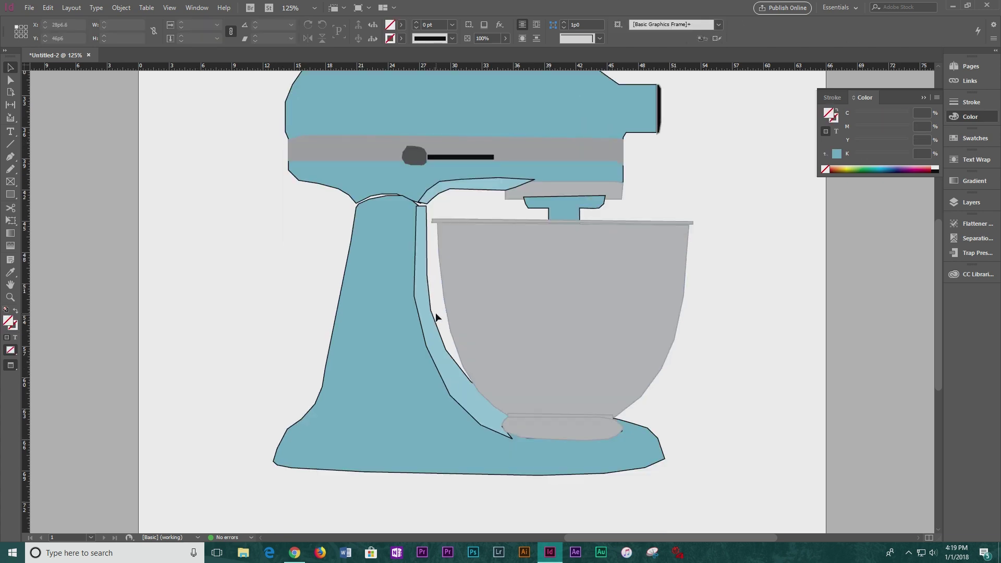
scroll(458, 268, "up", 10)
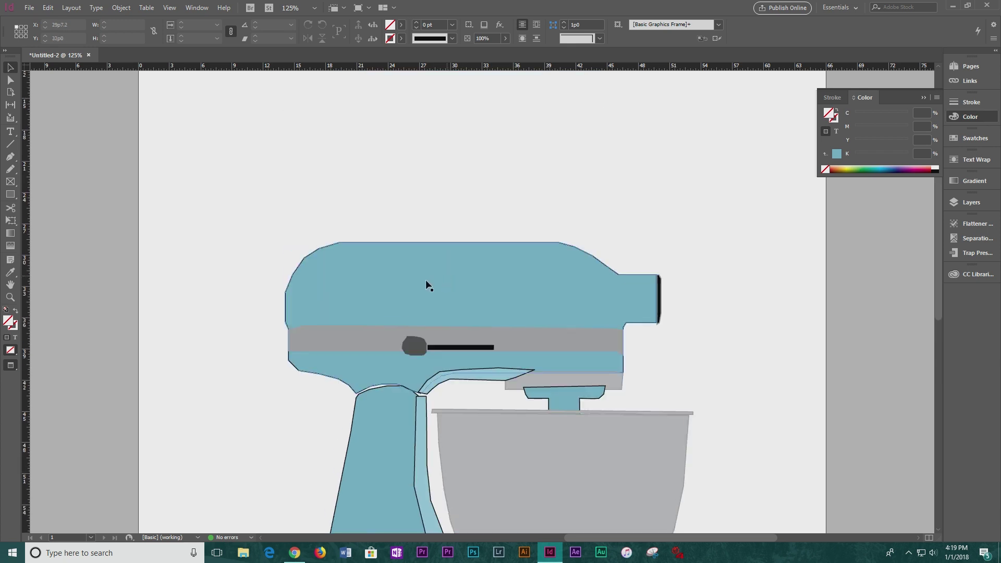
left_click(336, 282)
scroll(276, 235, "down", 6)
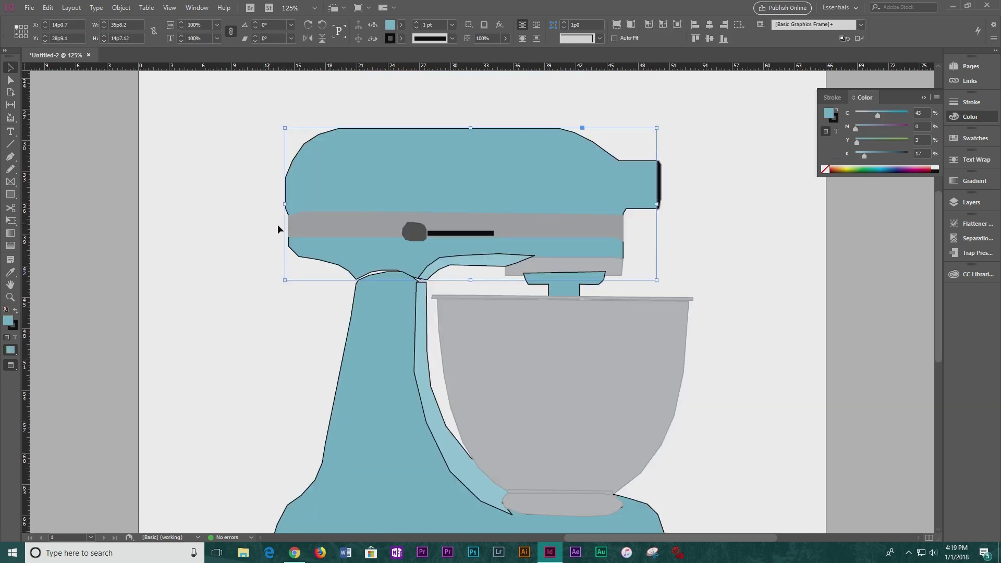
left_click(836, 120)
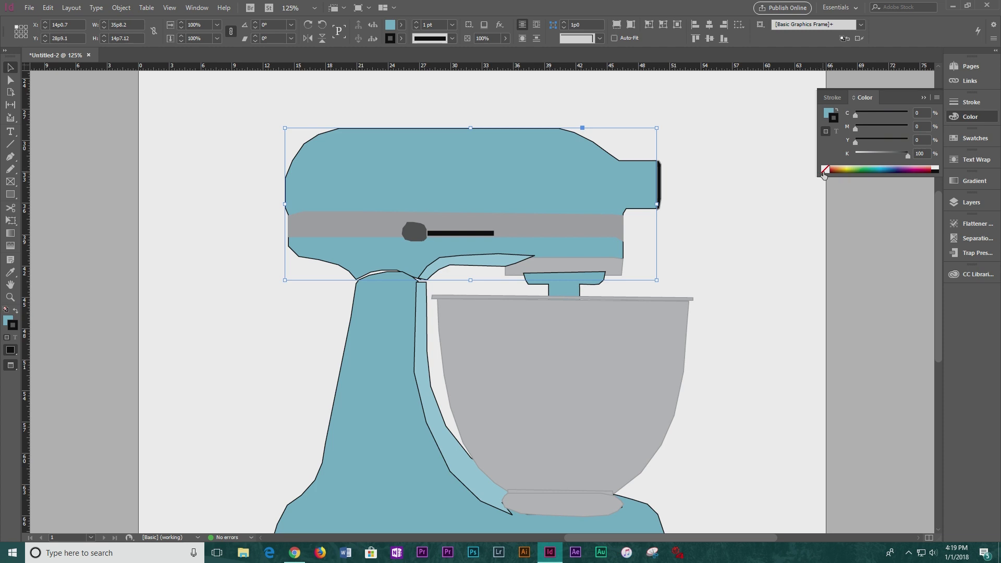
left_click(824, 170)
left_click(737, 203)
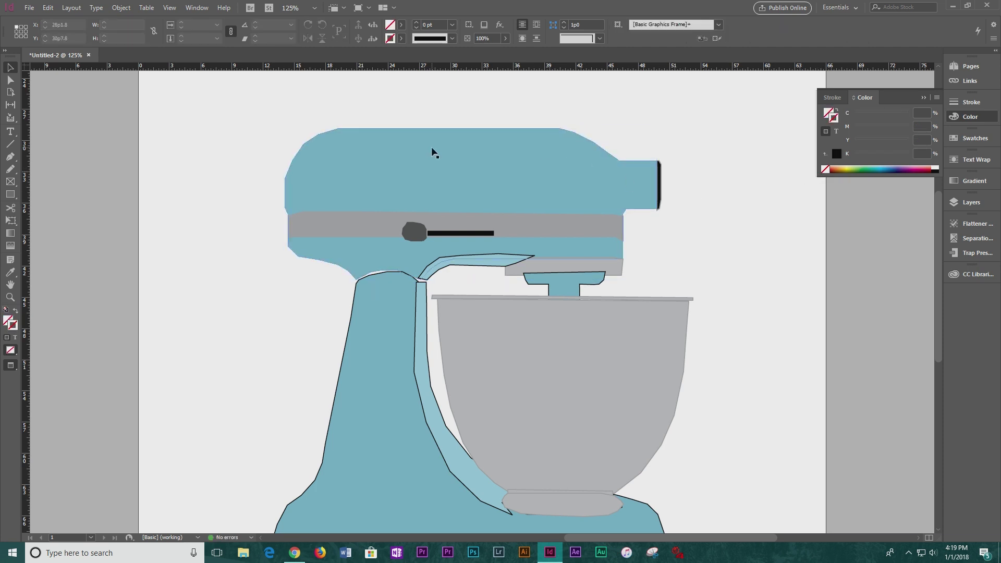
- Remove the outline from the grey attachment bar and zoom in on the drawing
scroll(432, 151, "down", 4)
scroll(753, 338, "up", 2)
left_click(570, 233)
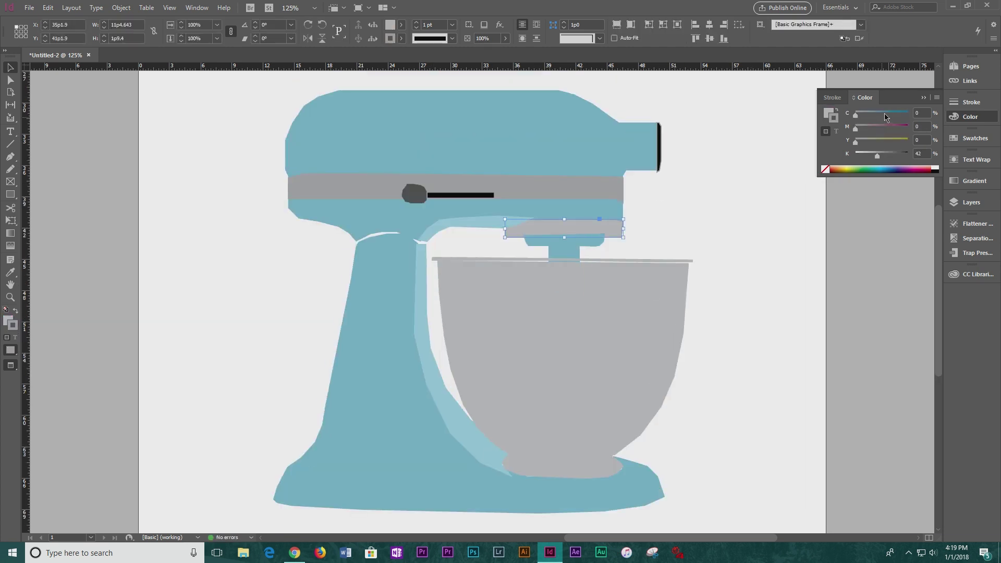
left_click(825, 170)
left_click(771, 263)
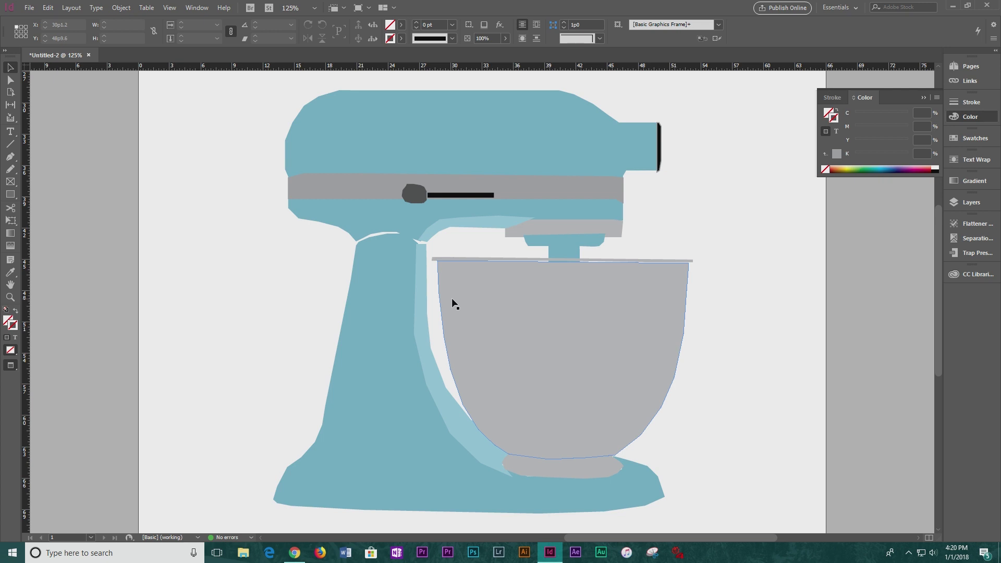
key("ctrl+equal")
key("ctrl+equal")
key("ctrl+equal")
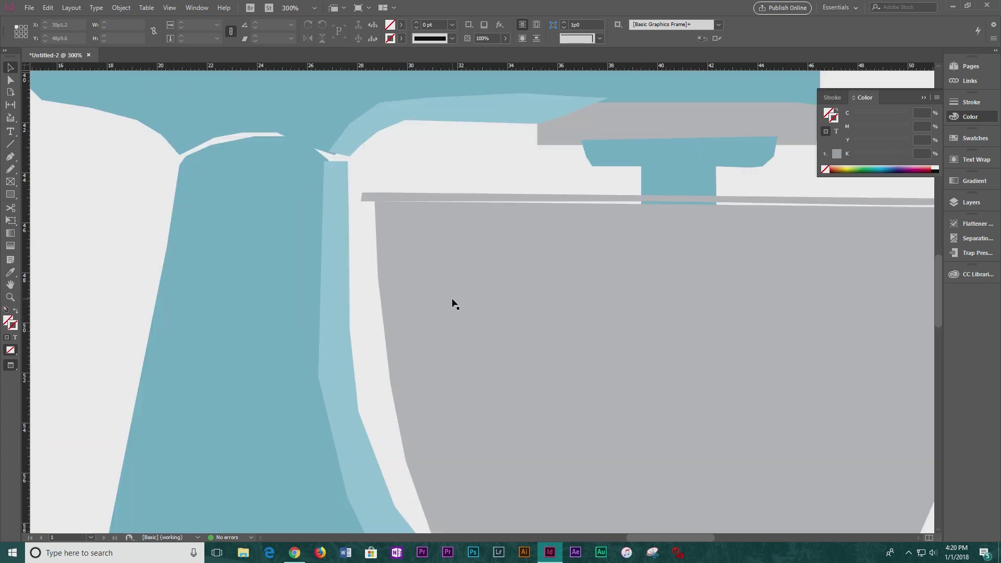
- Convert the light-blue column's corner point at the neck and drag it left to meet the head
scroll(202, 267, "up", 3)
left_click(227, 284)
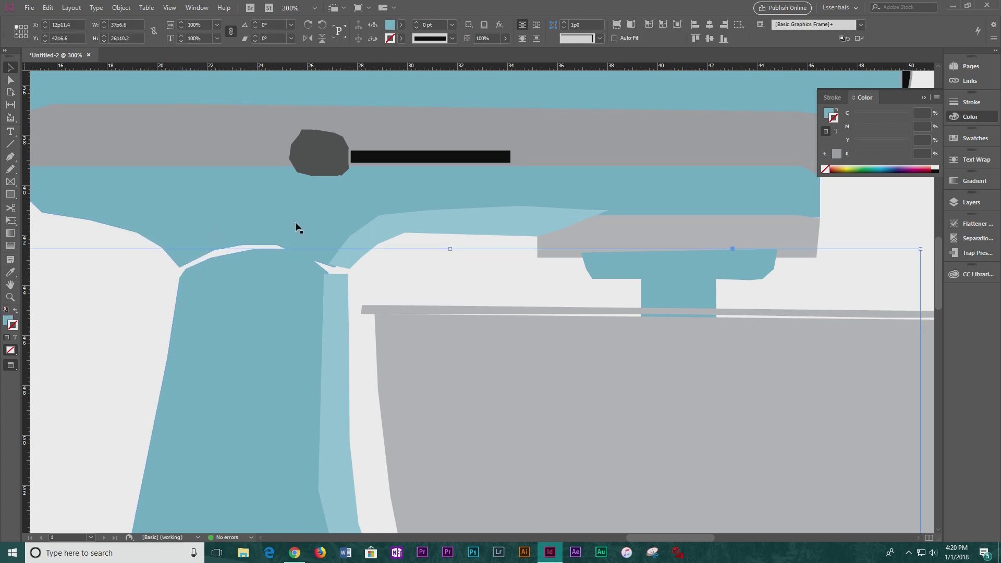
left_click(10, 157)
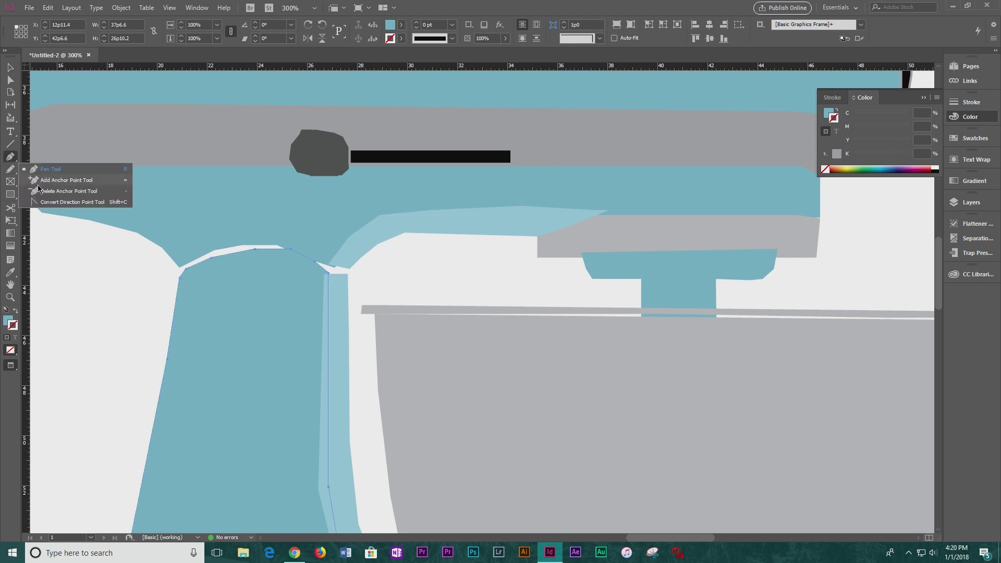
left_click(44, 205)
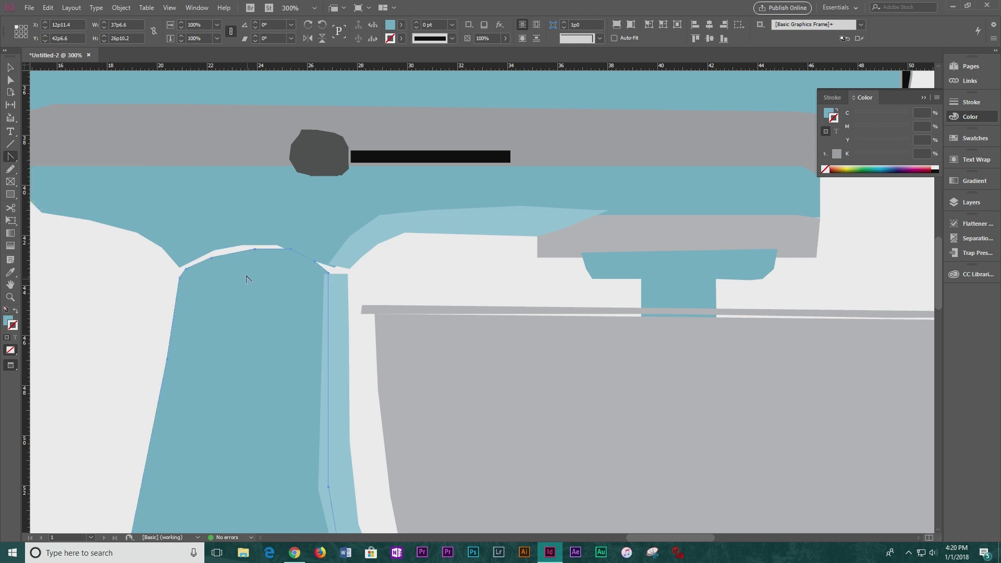
left_click(213, 257)
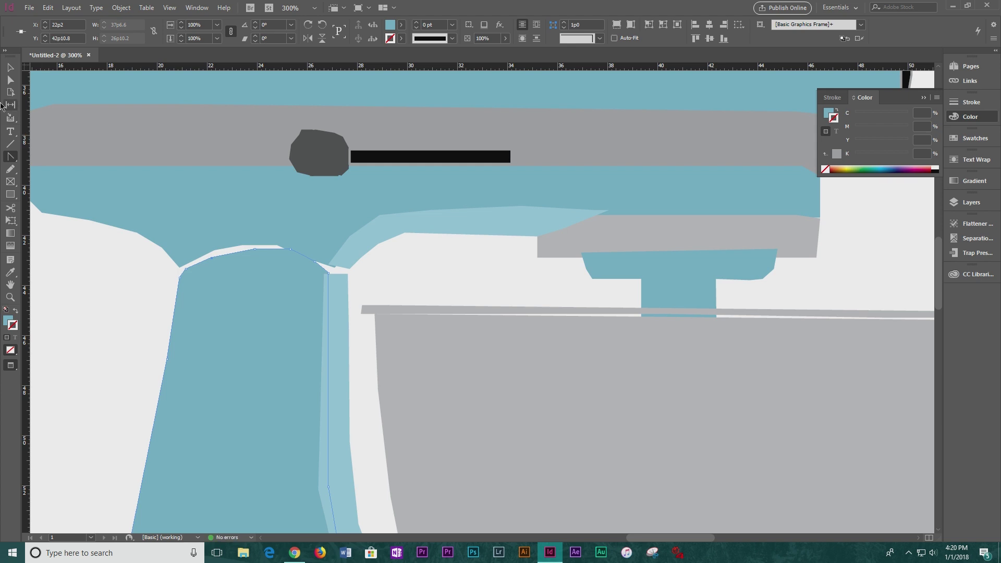
left_click(10, 81)
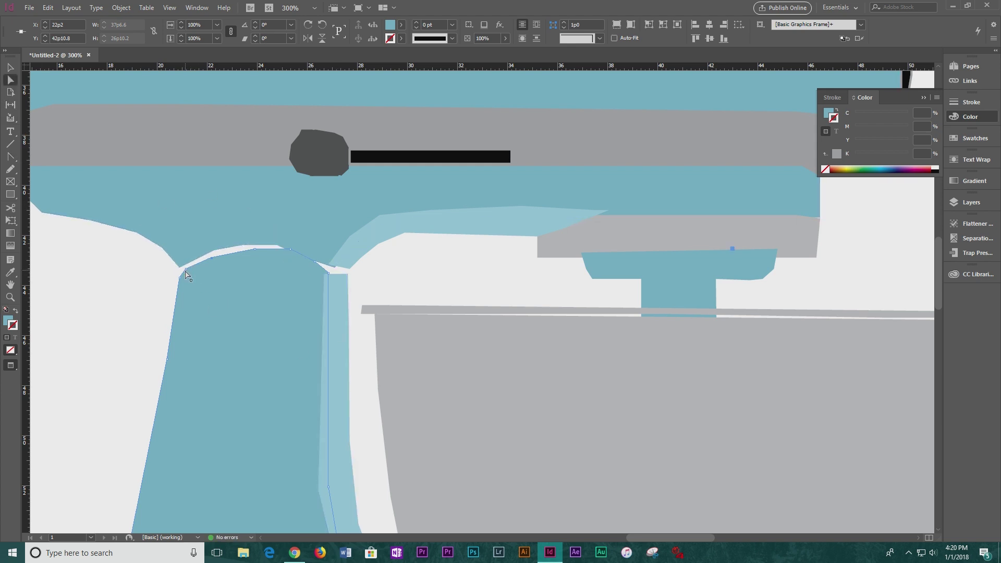
left_click_drag(186, 269, 285, 243)
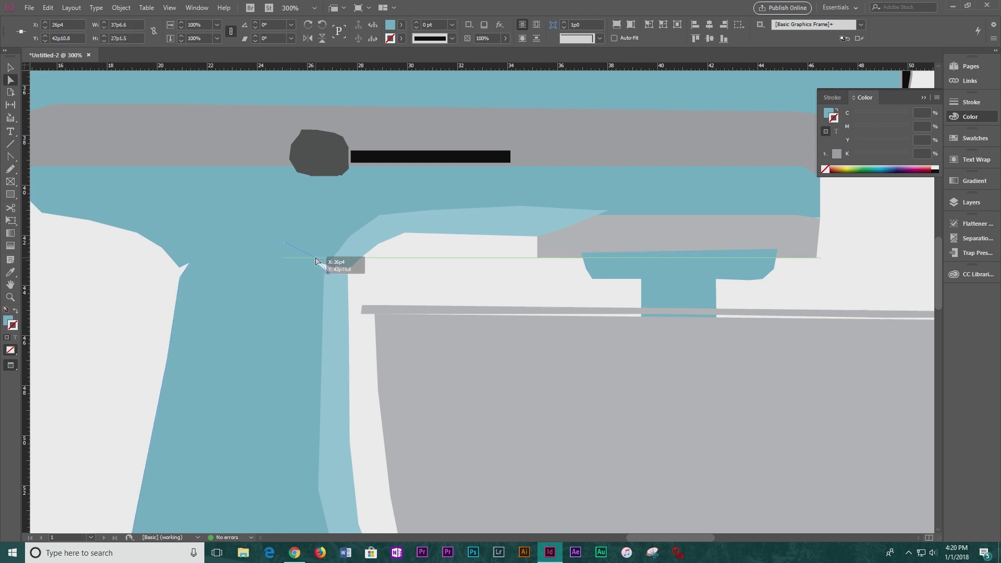
- Pull the strip's top point up into the head and raise the column's top outline point
left_click(328, 280)
left_click_drag(329, 280, 331, 268)
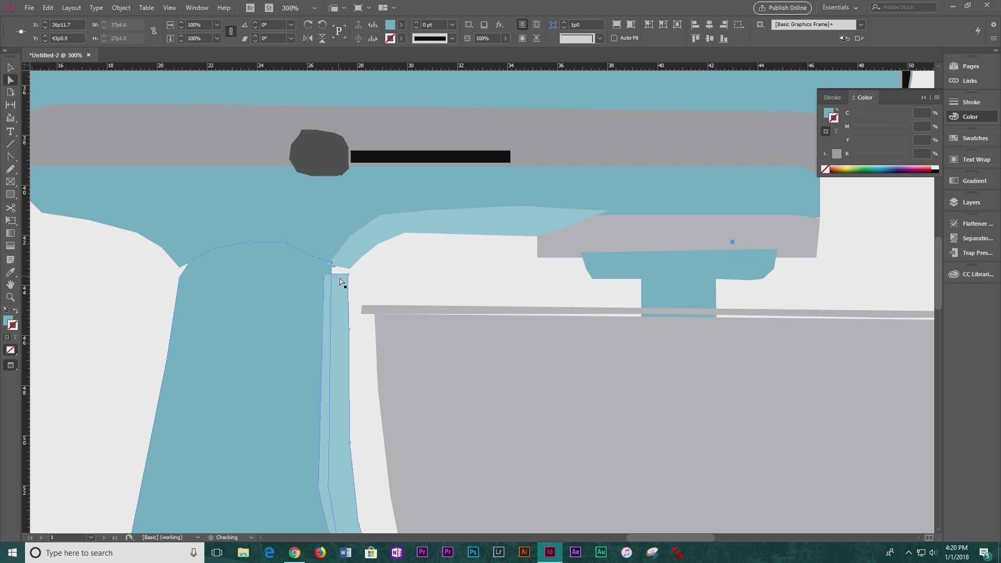
left_click(331, 264)
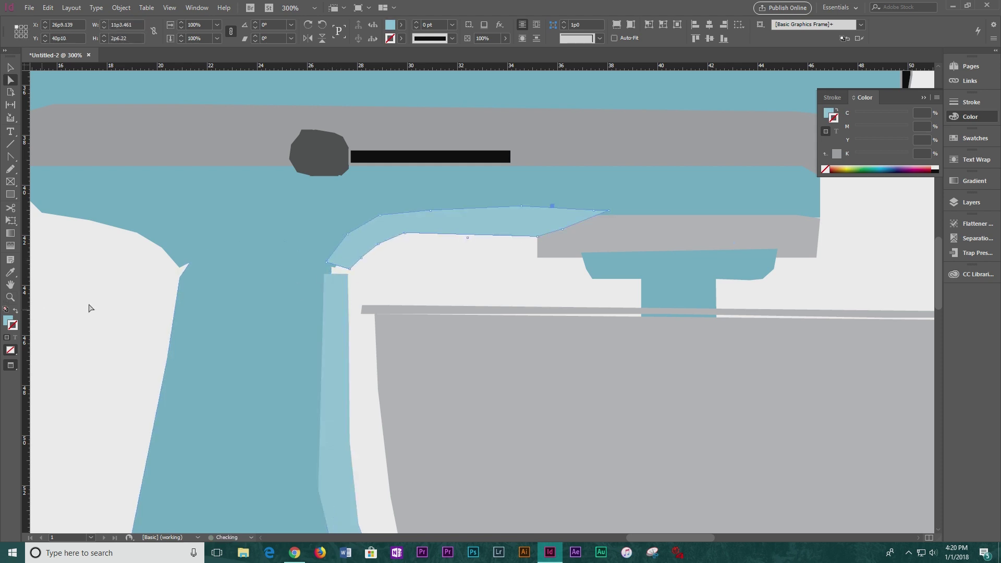
left_click(195, 297)
left_click(183, 281)
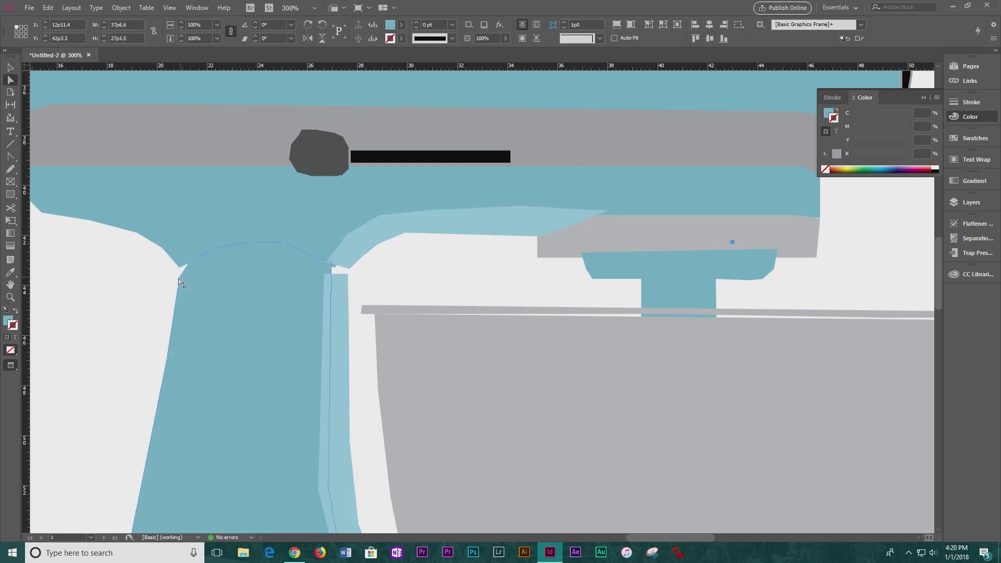
left_click_drag(179, 281, 180, 272)
key("v")
left_click(428, 284)
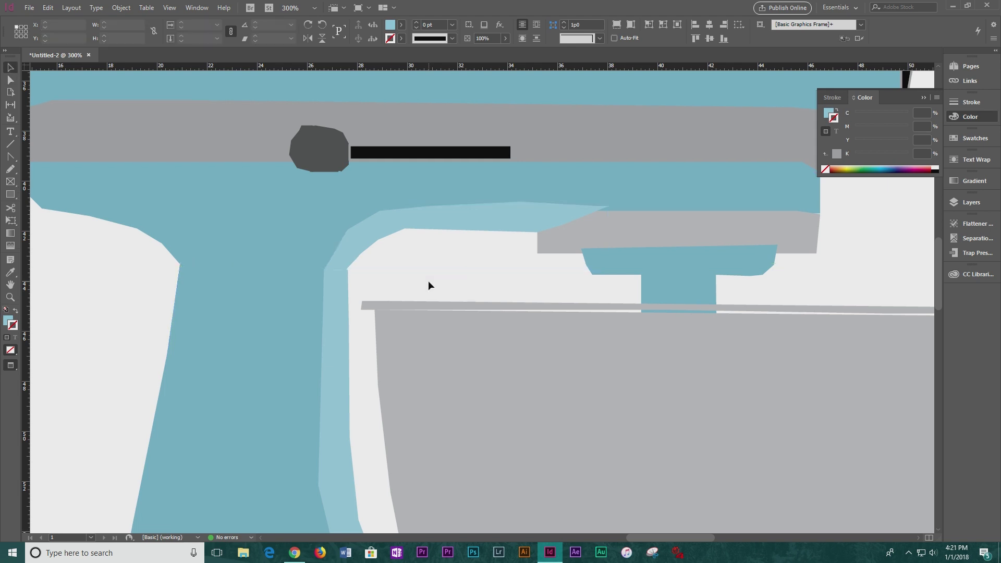
left_click(385, 227)
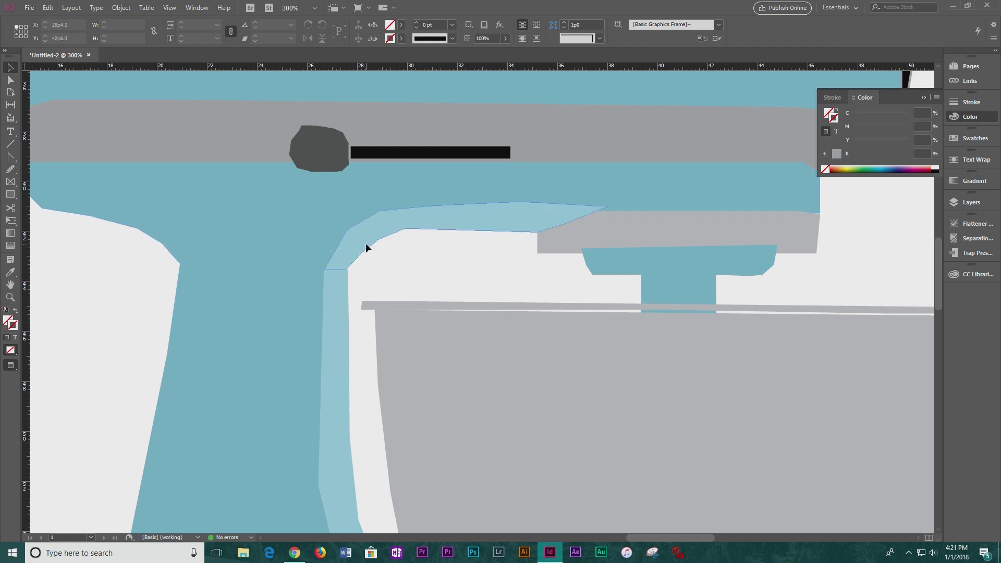
- Smooth the inner curve of the light-blue strip with the Smooth Tool
left_click(356, 265)
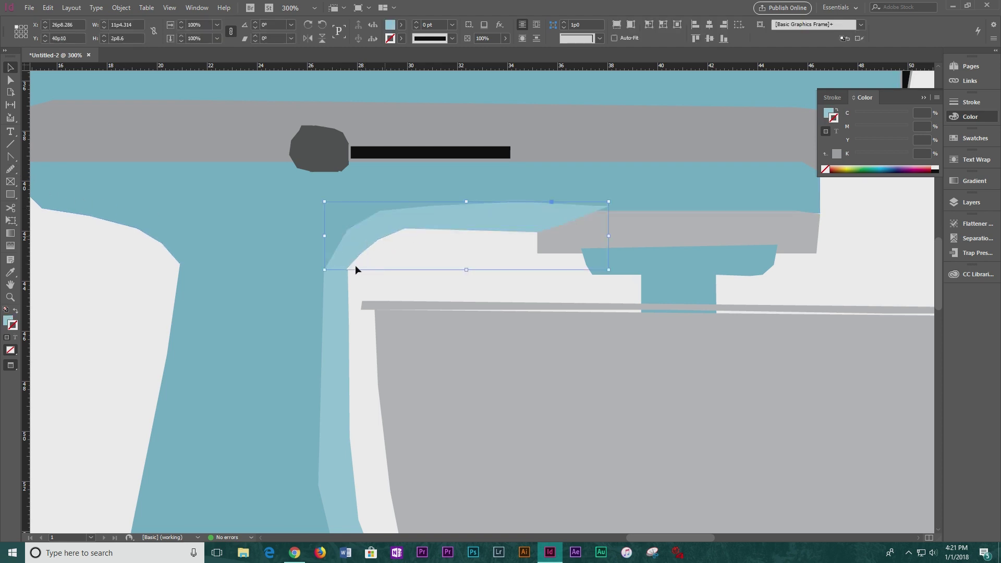
left_click(7, 166)
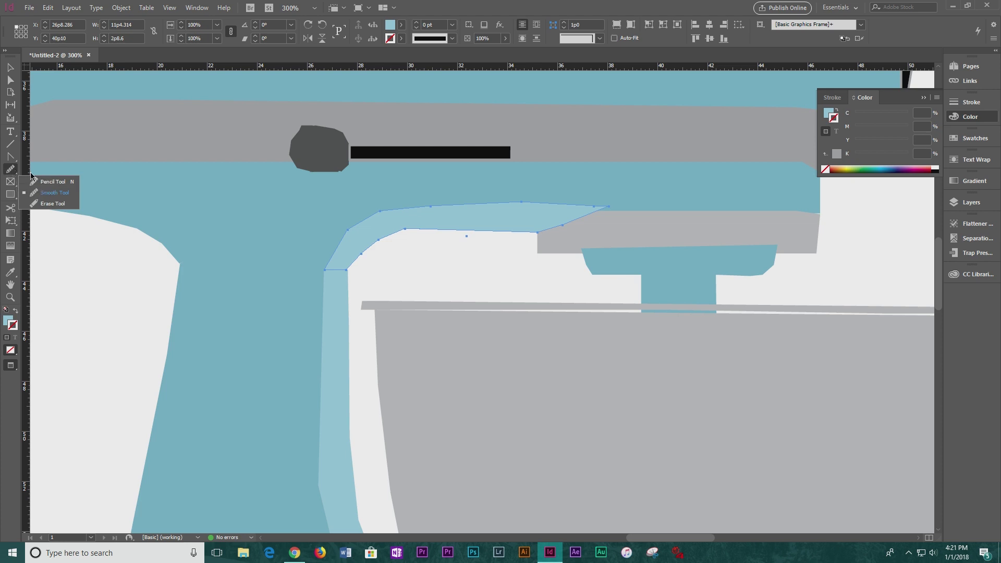
left_click(52, 192)
mouse_move(355, 263)
left_mouse_down()
mouse_move(411, 222)
mouse_move(363, 263)
mouse_move(452, 224)
mouse_move(390, 238)
mouse_move(363, 267)
mouse_move(358, 260)
mouse_move(438, 228)
mouse_move(527, 229)
mouse_move(441, 230)
mouse_move(354, 258)
mouse_move(390, 234)
mouse_move(461, 228)
mouse_move(371, 244)
mouse_move(352, 262)
mouse_move(469, 226)
left_mouse_up()
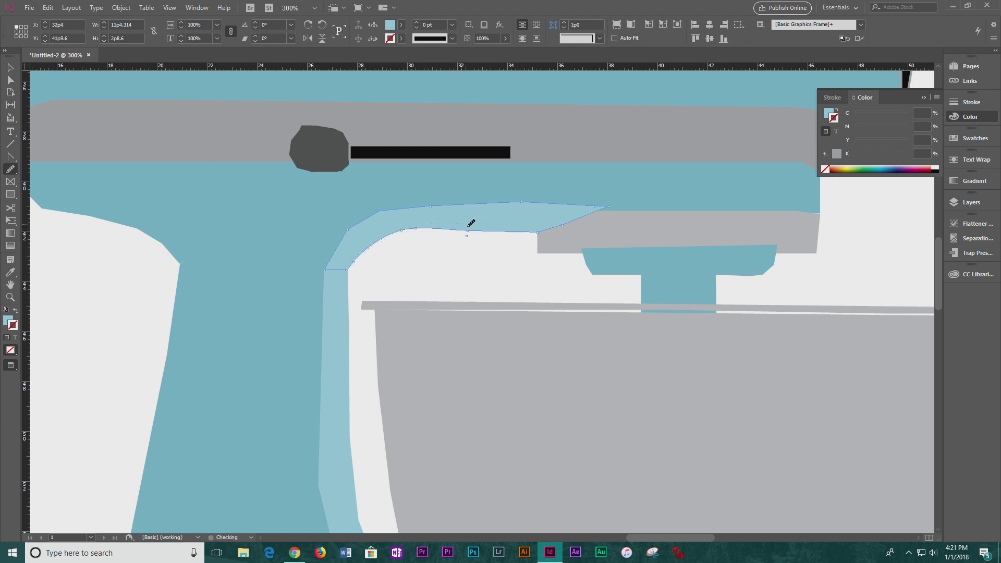
mouse_move(394, 233)
left_mouse_down()
mouse_move(352, 268)
mouse_move(407, 233)
mouse_move(505, 221)
left_mouse_up()
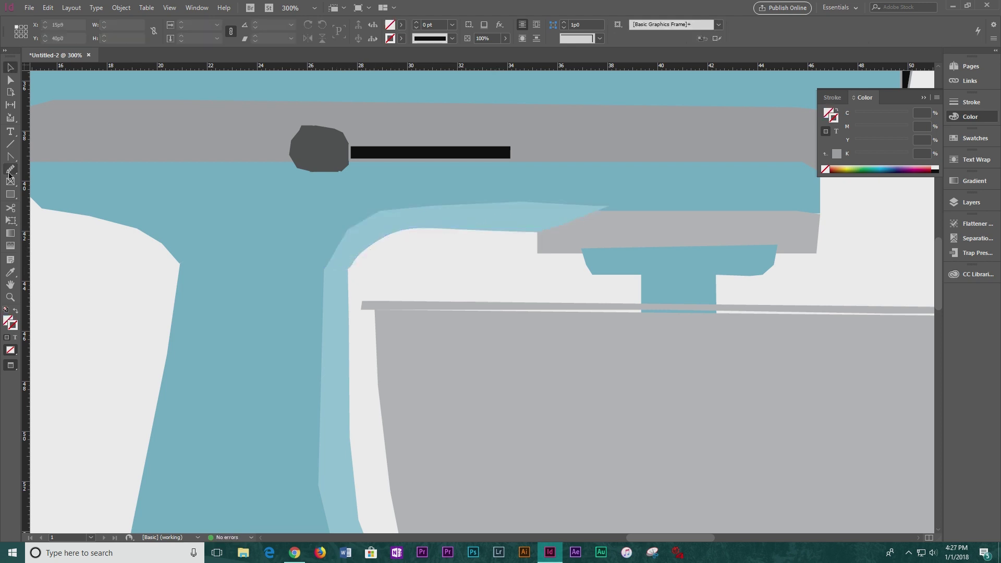
key("v")
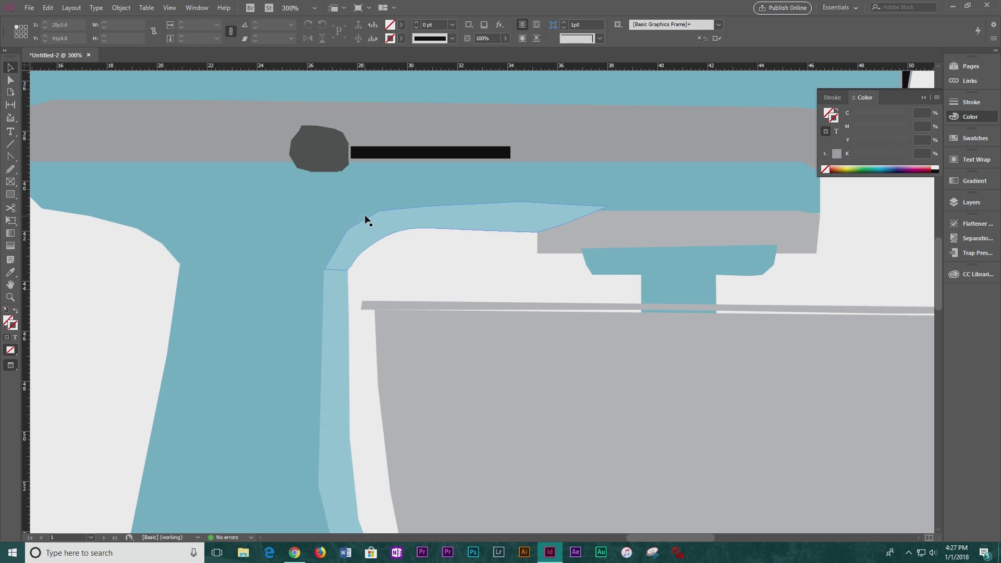
- Smooth the outer edge of the light-blue strip into a clean curve
left_click(381, 226)
left_click(10, 171)
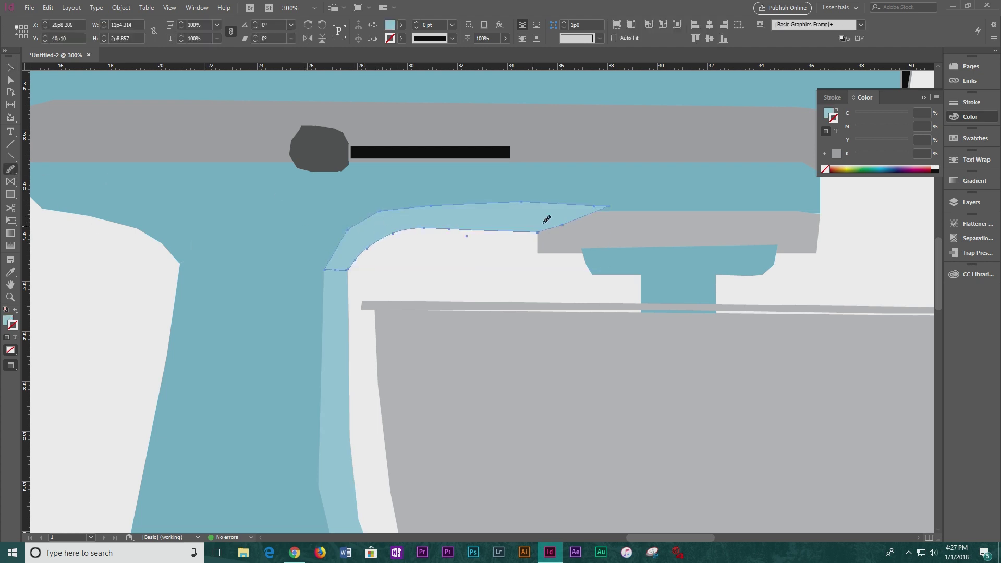
mouse_move(550, 197)
left_mouse_down()
mouse_move(484, 197)
mouse_move(380, 217)
mouse_move(325, 268)
mouse_move(346, 241)
mouse_move(482, 202)
mouse_move(417, 210)
mouse_move(328, 256)
left_mouse_up()
left_click_drag(421, 196, 326, 252)
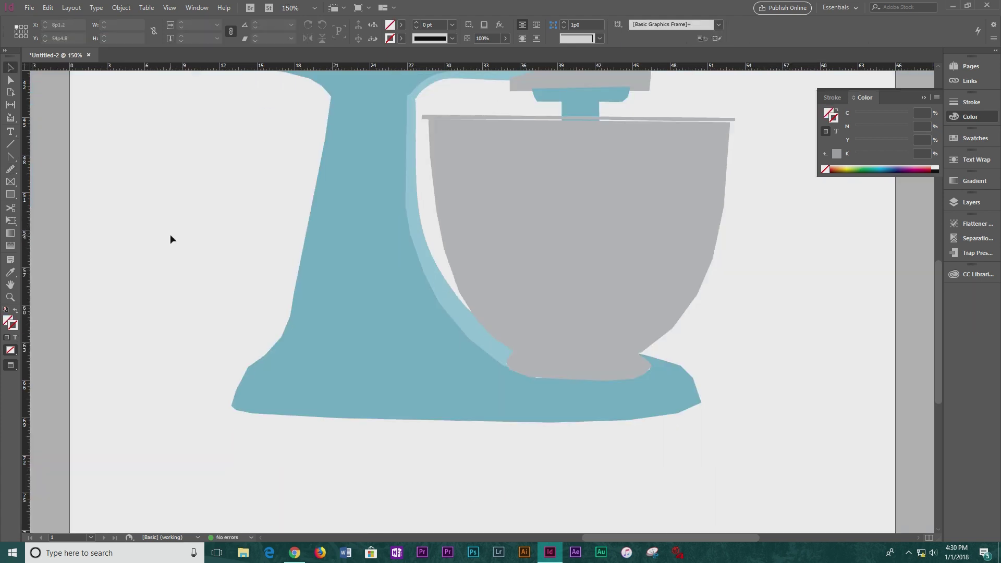
scroll(170, 234, "up", 1)
- Smooth the light-blue body's inner edge along the arm down to the bowl base
left_click(361, 320)
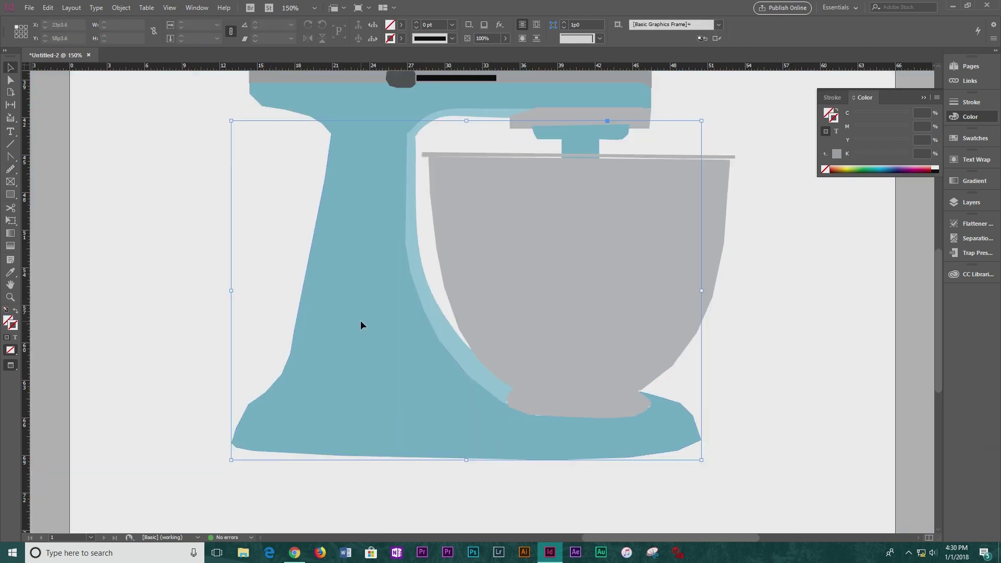
left_click(10, 169)
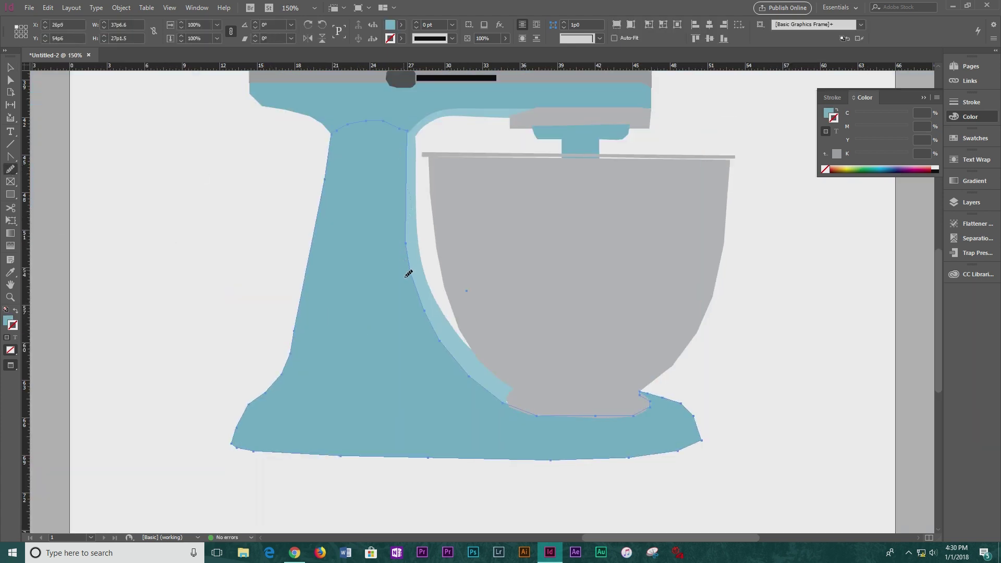
mouse_move(507, 393)
left_mouse_down()
mouse_move(412, 210)
mouse_move(425, 290)
mouse_move(496, 392)
mouse_move(405, 136)
mouse_move(422, 330)
left_mouse_up()
mouse_move(494, 387)
left_mouse_down()
mouse_move(393, 123)
mouse_move(399, 250)
left_mouse_up()
left_click_drag(518, 415, 433, 319)
mouse_move(408, 165)
left_mouse_down()
mouse_move(415, 257)
mouse_move(469, 378)
mouse_move(512, 412)
mouse_move(439, 315)
mouse_move(404, 140)
mouse_move(412, 315)
mouse_move(390, 240)
mouse_move(401, 262)
mouse_move(413, 233)
left_mouse_up()
mouse_move(411, 134)
left_mouse_down()
mouse_move(398, 185)
mouse_move(406, 263)
left_mouse_up()
left_click_drag(545, 413, 476, 375)
mouse_move(519, 406)
left_mouse_down()
mouse_move(411, 283)
mouse_move(404, 155)
left_mouse_up()
mouse_move(520, 405)
left_mouse_down()
mouse_move(443, 332)
mouse_move(399, 143)
left_mouse_up()
mouse_move(453, 361)
left_mouse_down()
mouse_move(534, 426)
mouse_move(558, 421)
left_mouse_up()
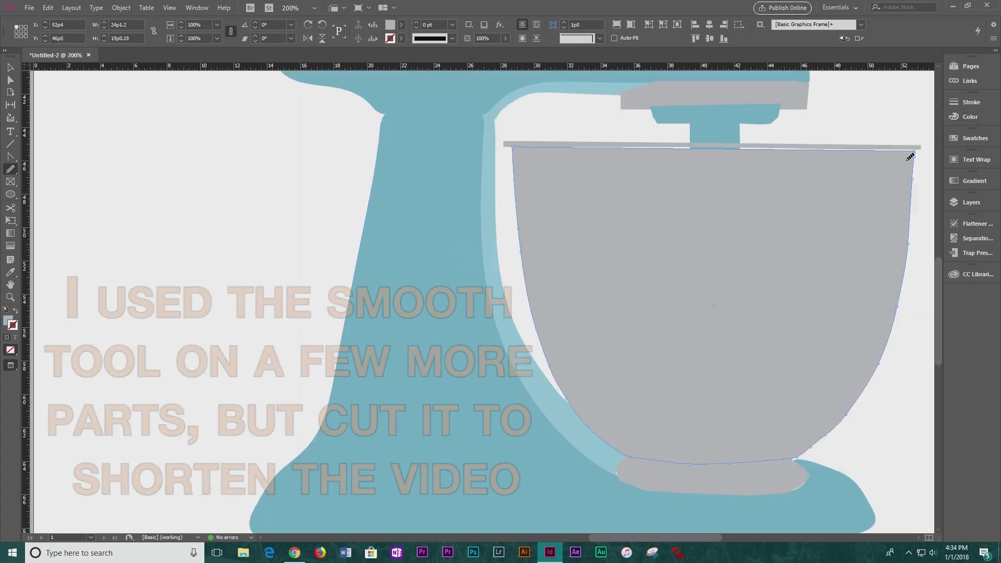
- Smooth the gray bowl's sides and bottom, then deselect it
mouse_move(910, 157)
left_mouse_down()
mouse_move(901, 207)
mouse_move(818, 440)
left_mouse_up()
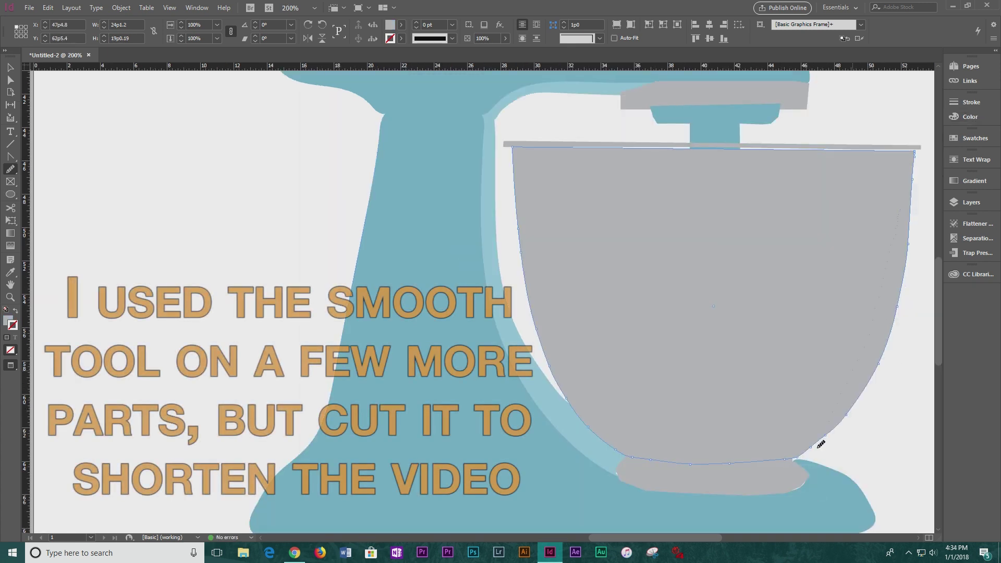
left_click_drag(515, 190, 652, 438)
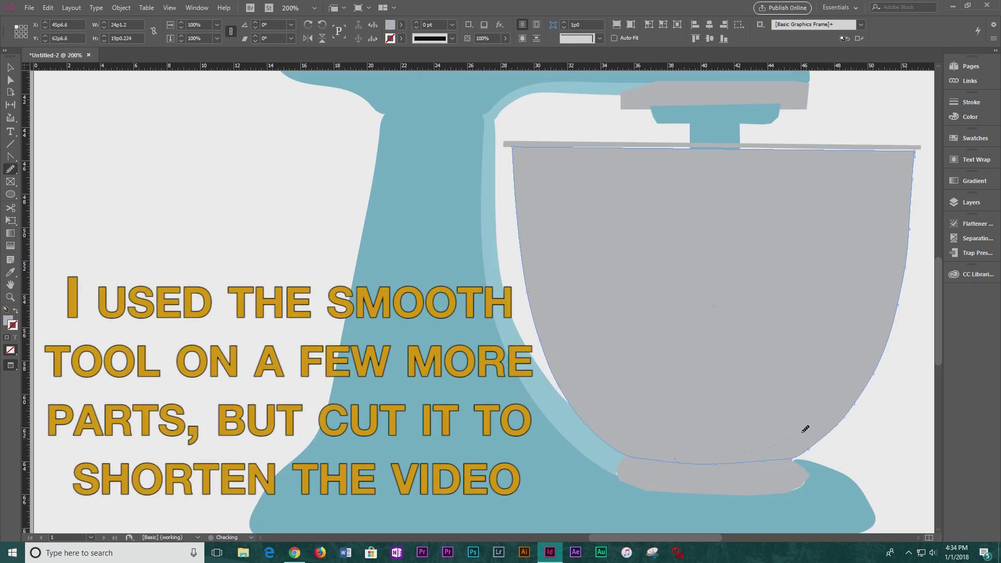
mouse_move(885, 212)
left_mouse_down()
mouse_move(852, 436)
mouse_move(516, 241)
mouse_move(527, 228)
mouse_move(871, 404)
mouse_move(911, 185)
left_mouse_up()
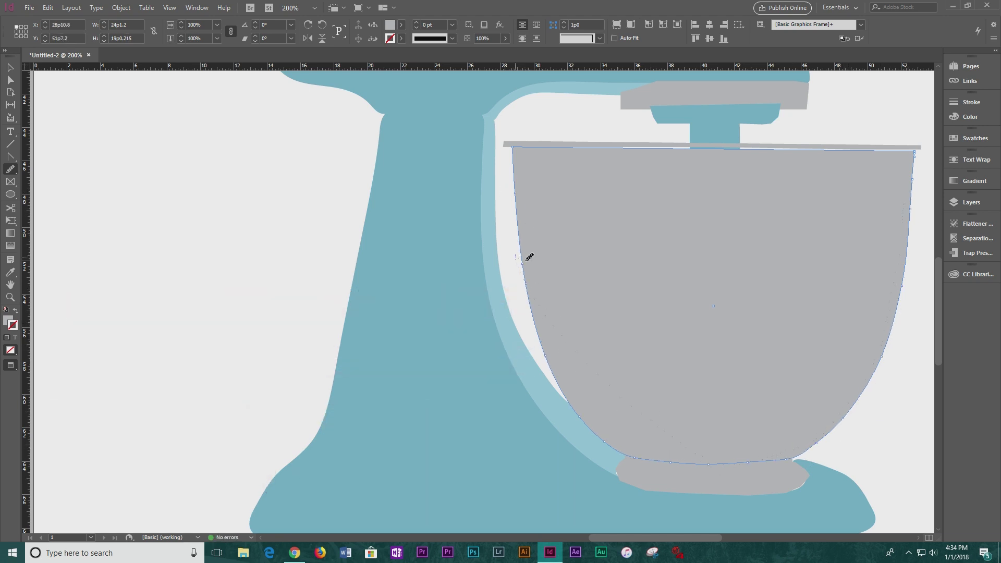
mouse_move(530, 257)
left_mouse_down()
mouse_move(565, 334)
mouse_move(715, 461)
left_mouse_up()
scroll(792, 203, "right", 3)
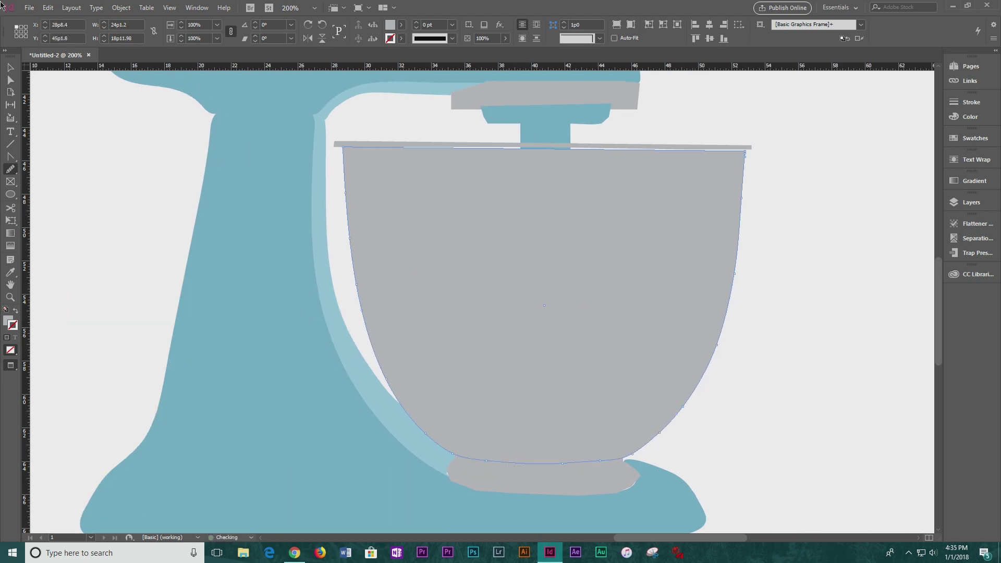
key("v")
left_click(824, 406)
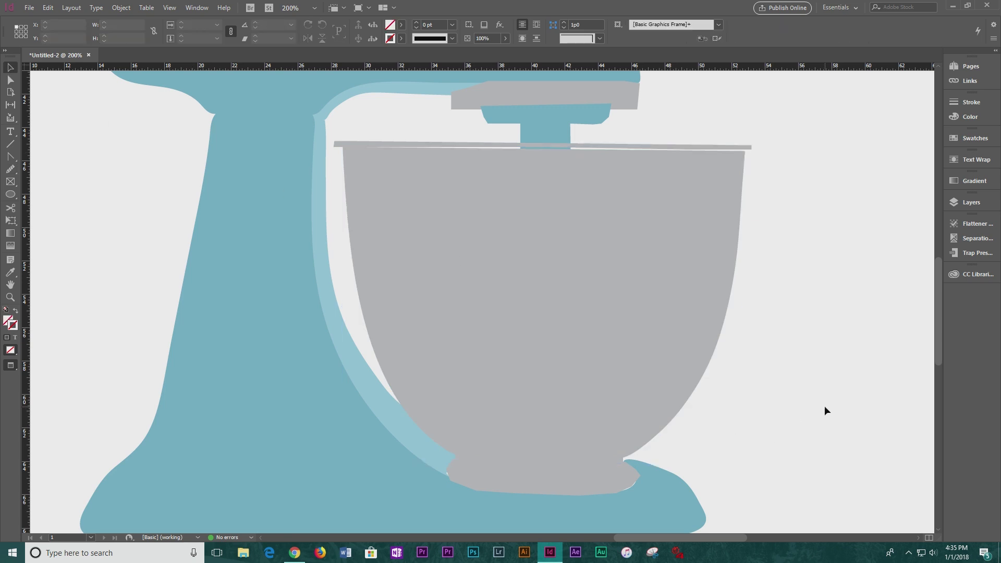
- Zoom out to 100% and then 75% to show the whole mixer on the white page
key("ctrl+1")
scroll(758, 422, "up", 2)
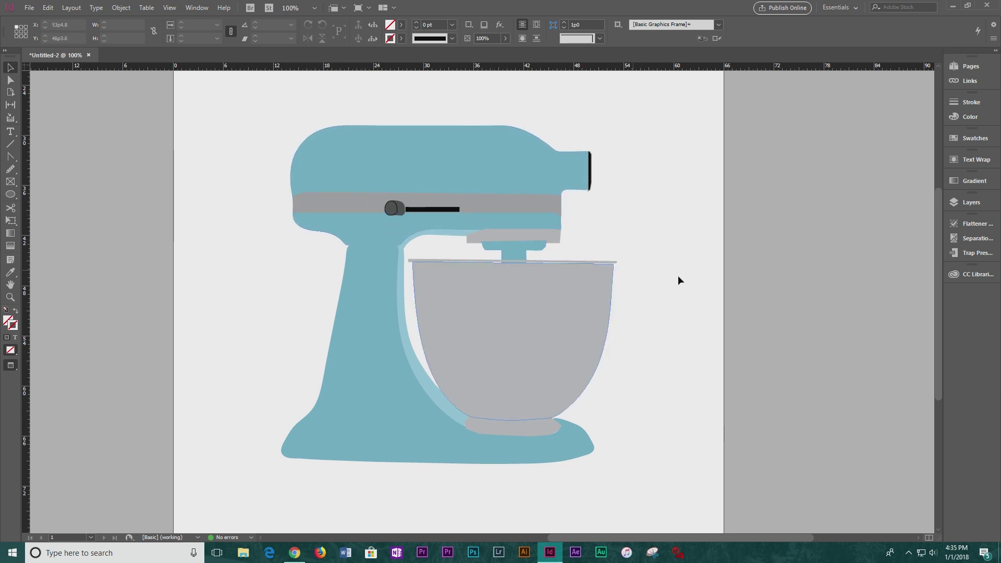
key("ctrl+minus")
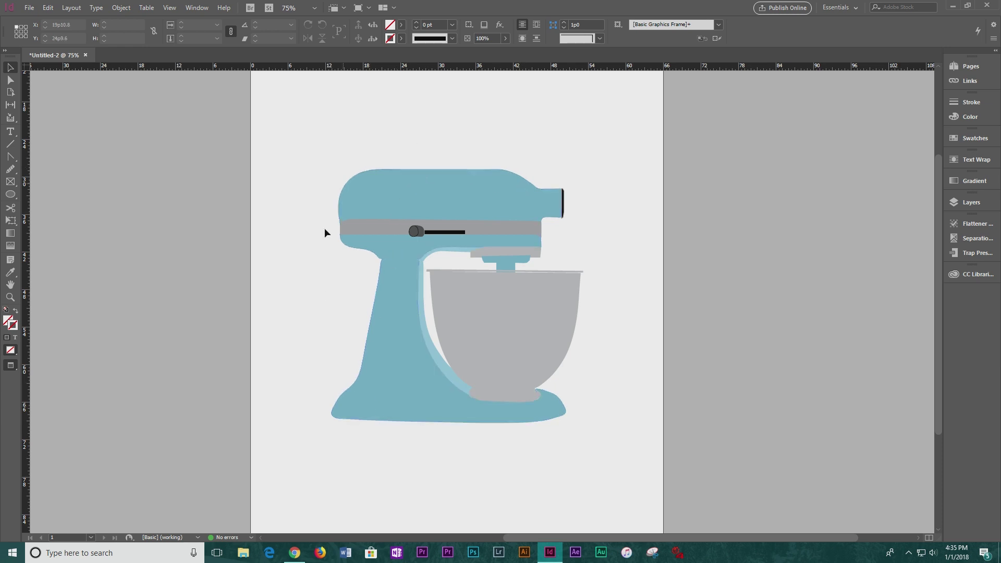